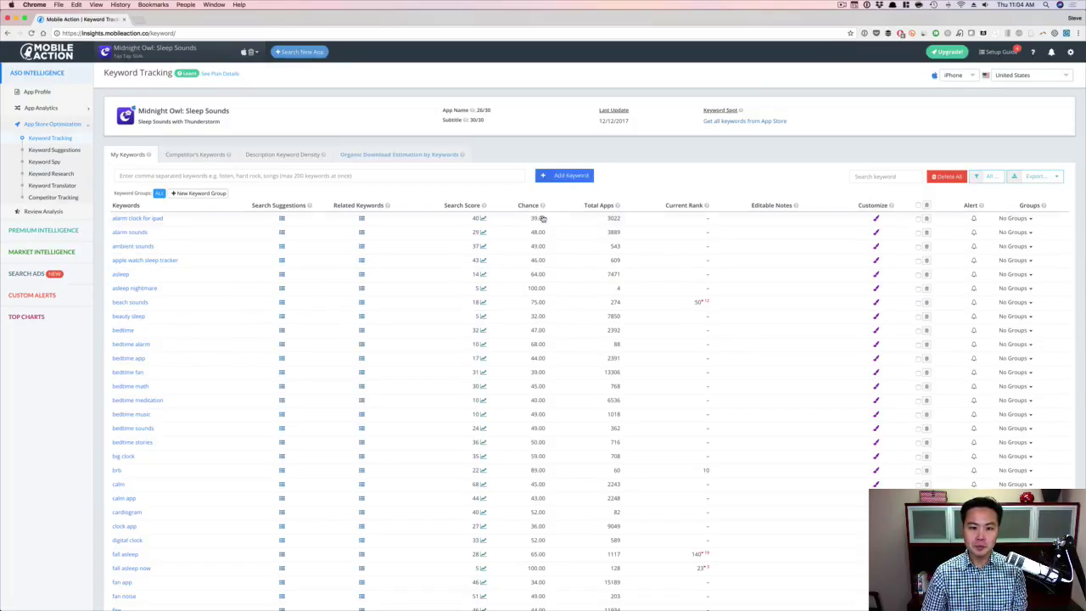
Step: Sort the tracked keywords by Chance, highest first, so the 100.00-chance keywords lead
left_click(466, 205)
left_click(474, 207)
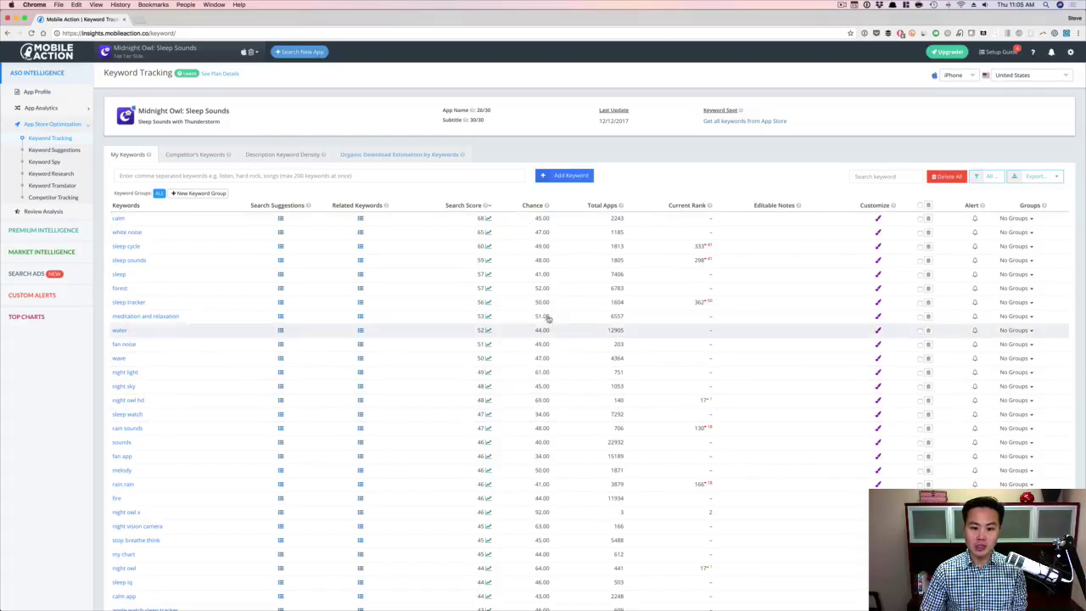
left_click(540, 206)
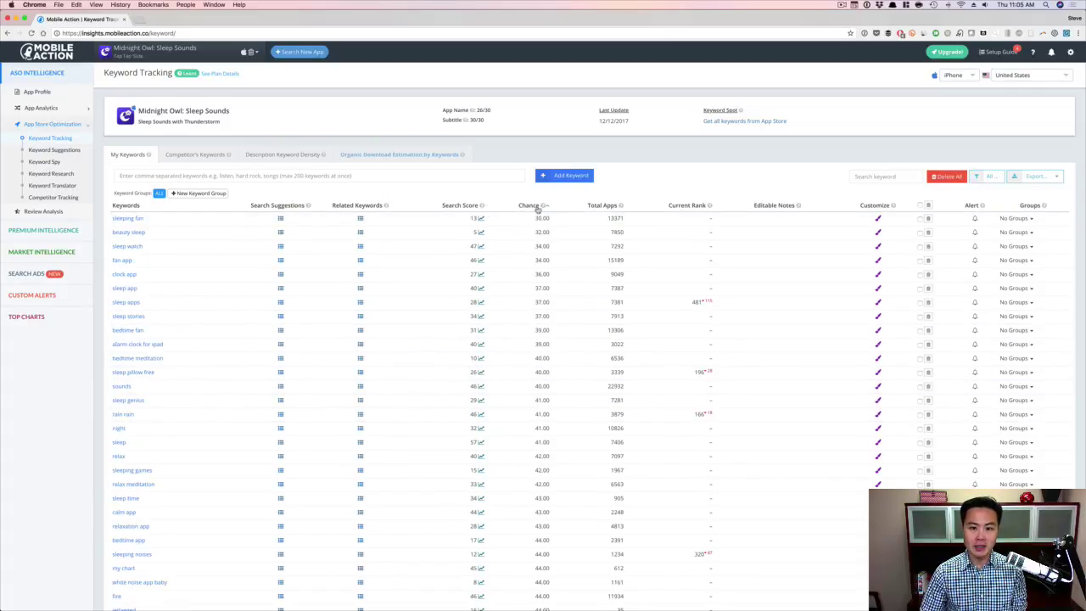
left_click(538, 206)
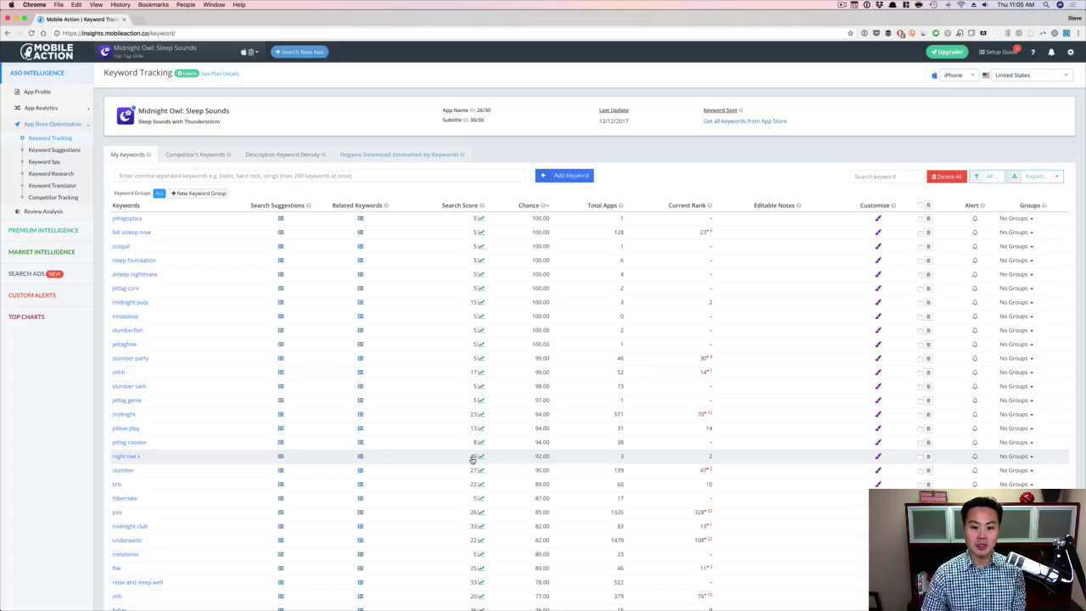
scroll(521, 442, "down", 1)
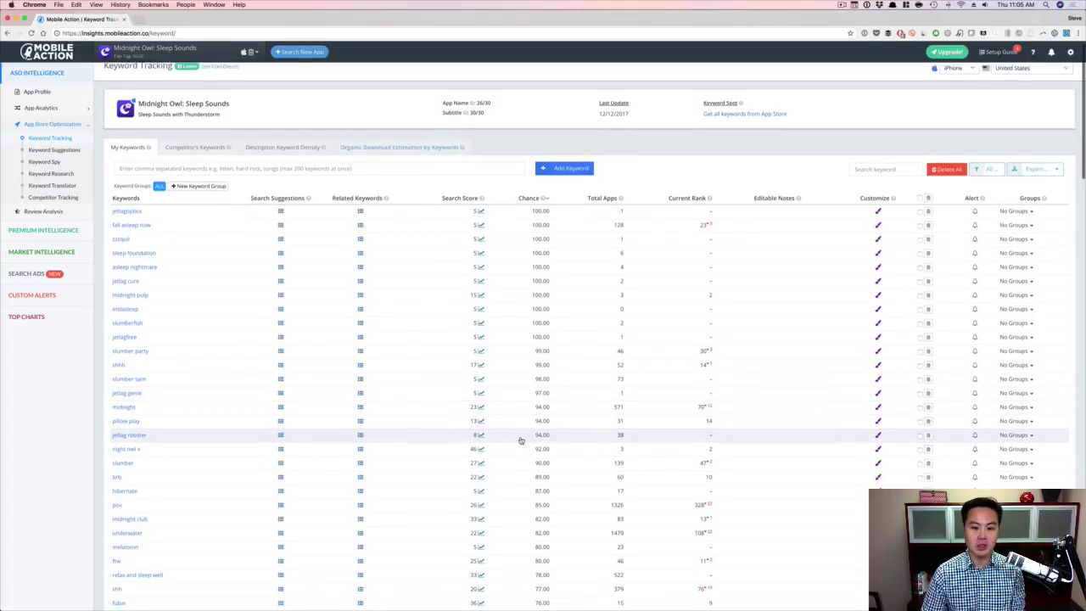
scroll(523, 501, "down", 5)
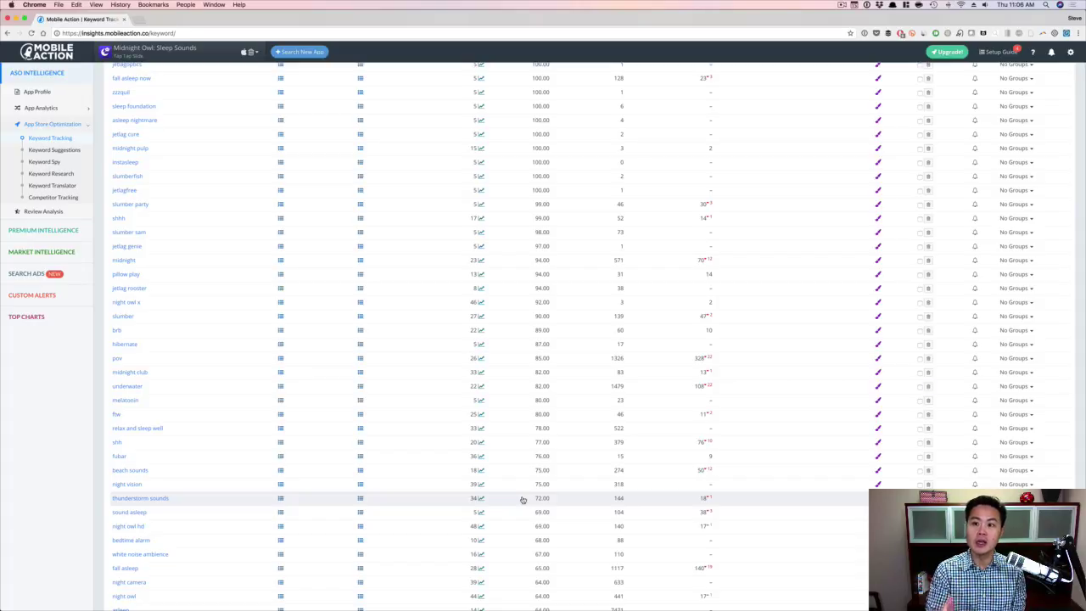
scroll(523, 500, "up", 4)
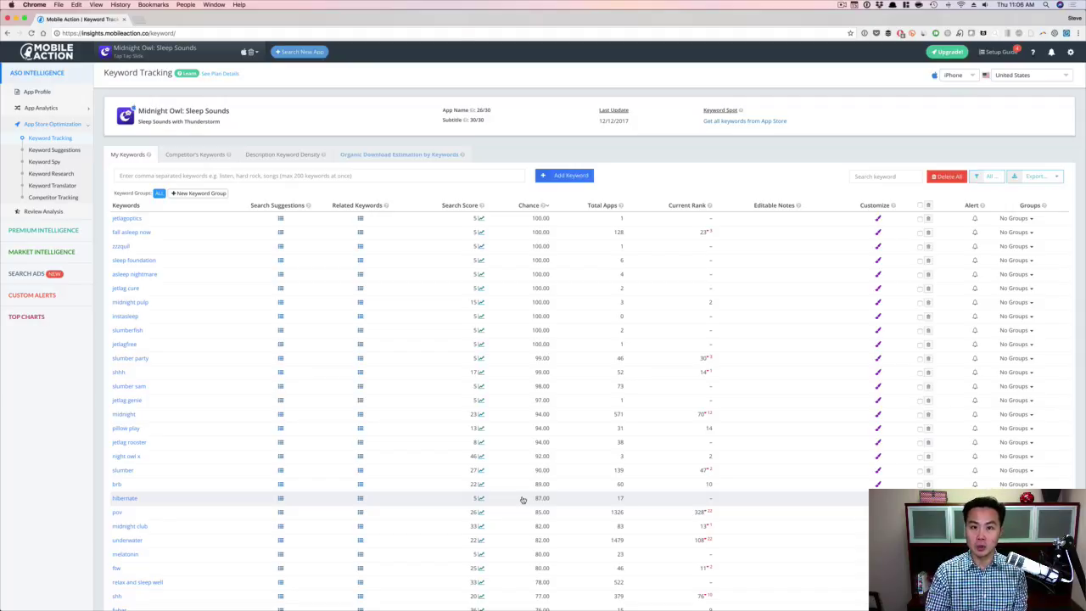
scroll(523, 500, "down", 5)
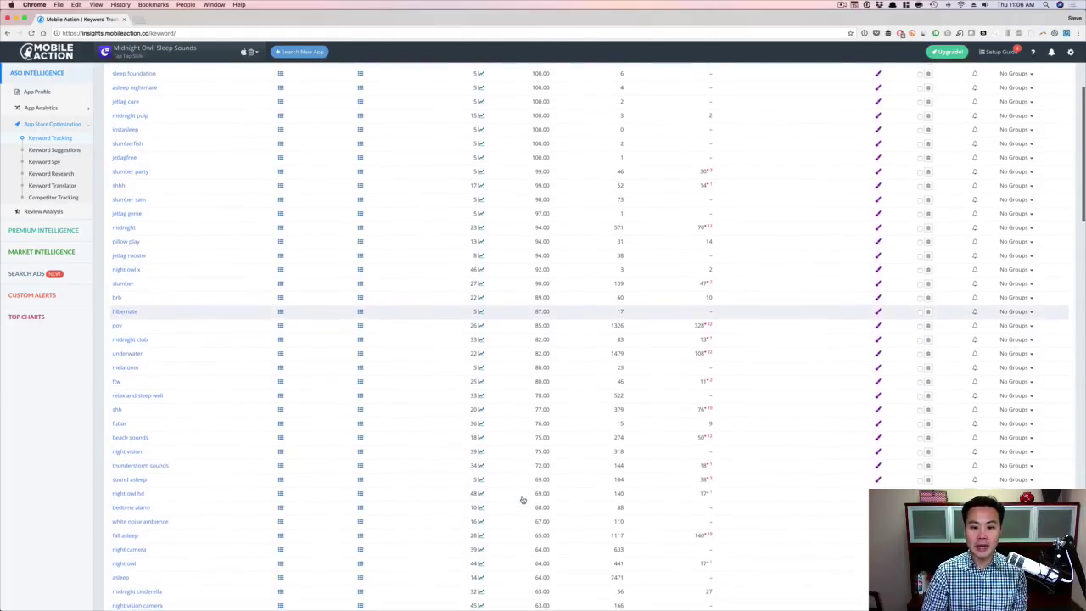
scroll(523, 500, "down", 6)
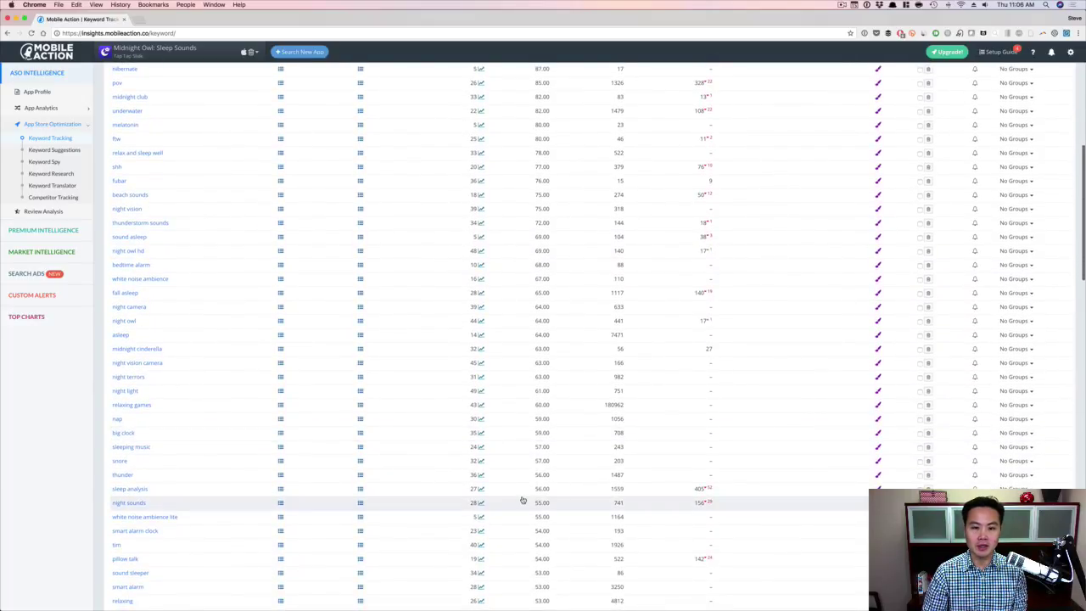
scroll(523, 500, "down", 1)
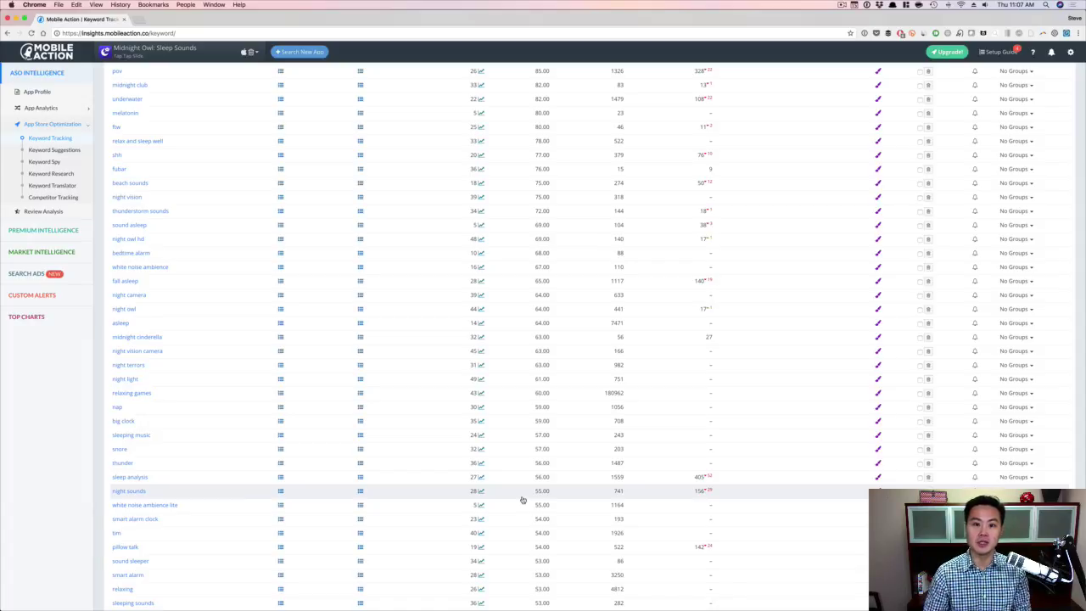
scroll(523, 500, "up", 10)
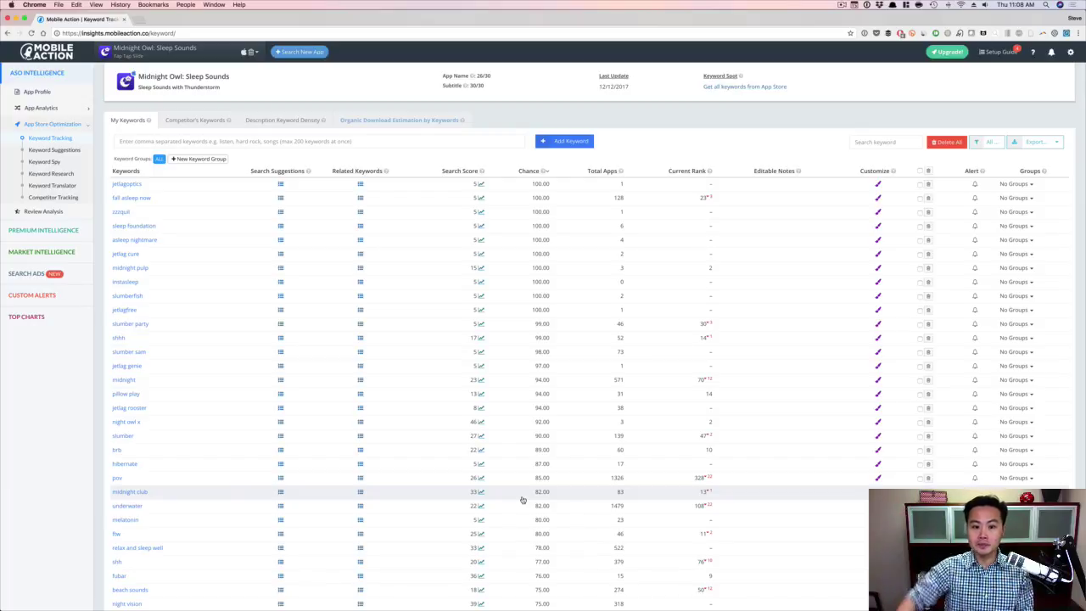
scroll(525, 380, "up", 1)
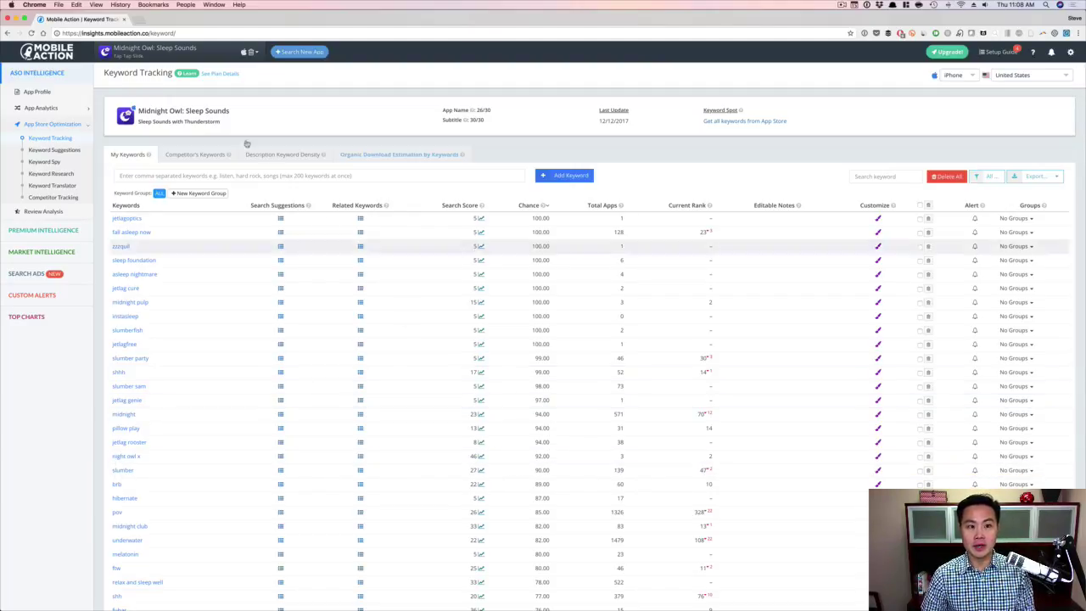
double_click(175, 111)
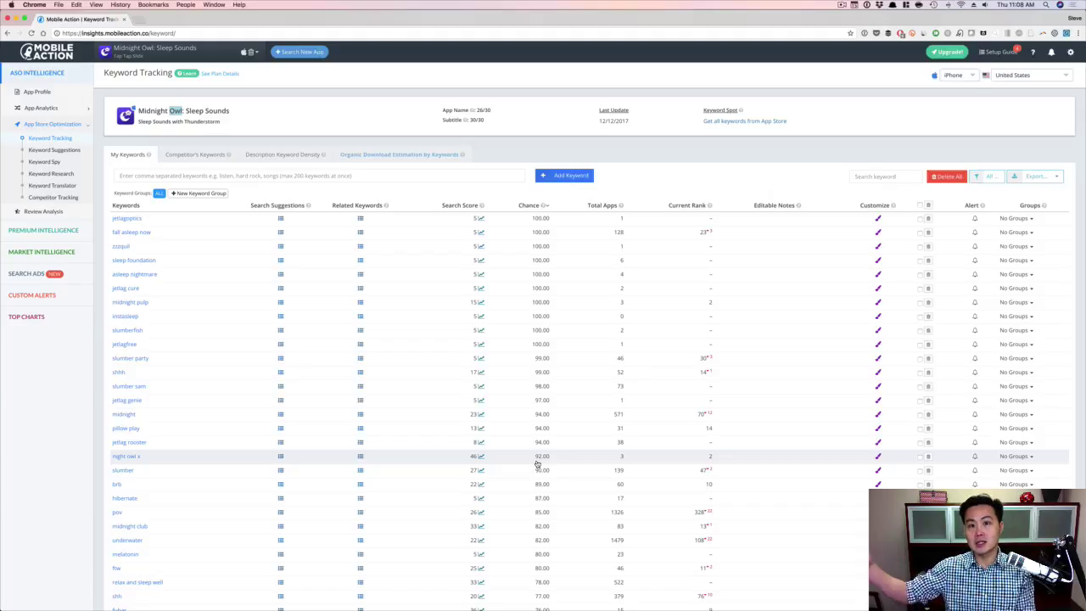
left_click(556, 155)
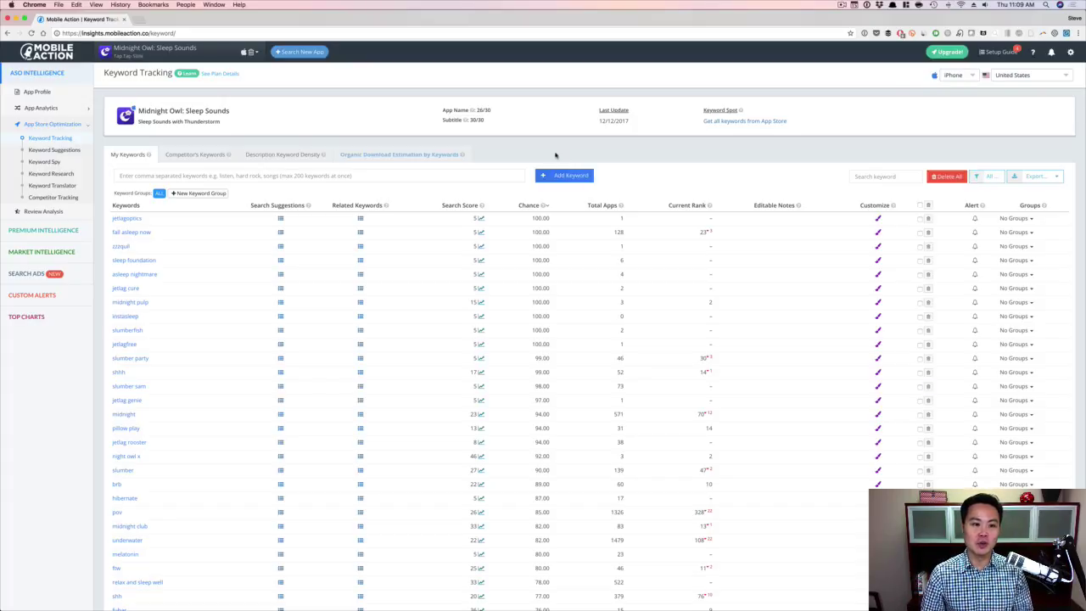
Step: Show organic download share per keyword, where night owl x leads with 90.57%
left_click(388, 159)
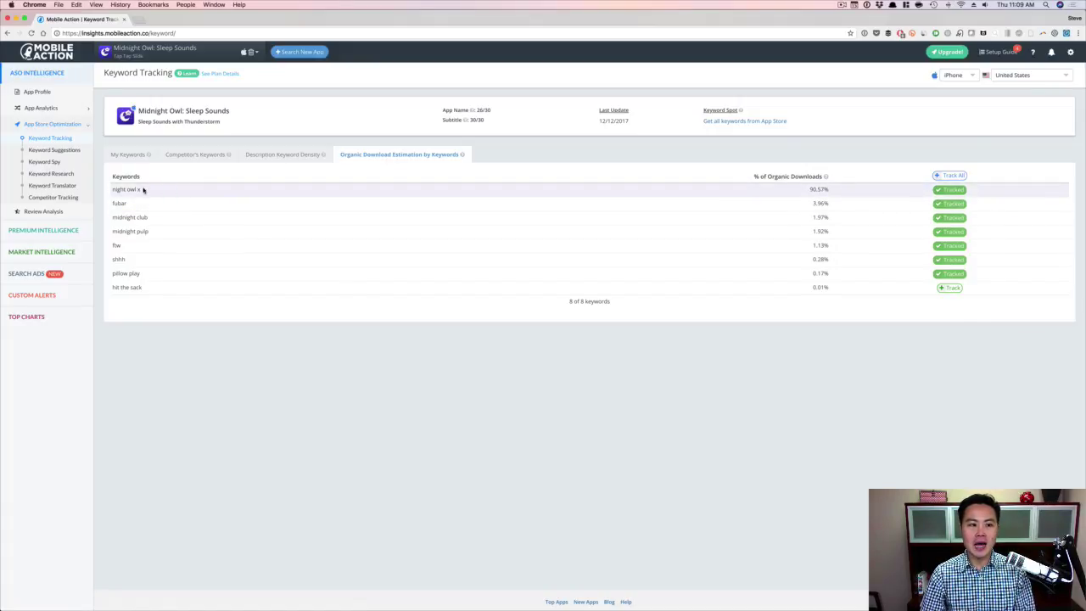
left_click_drag(803, 188, 837, 191)
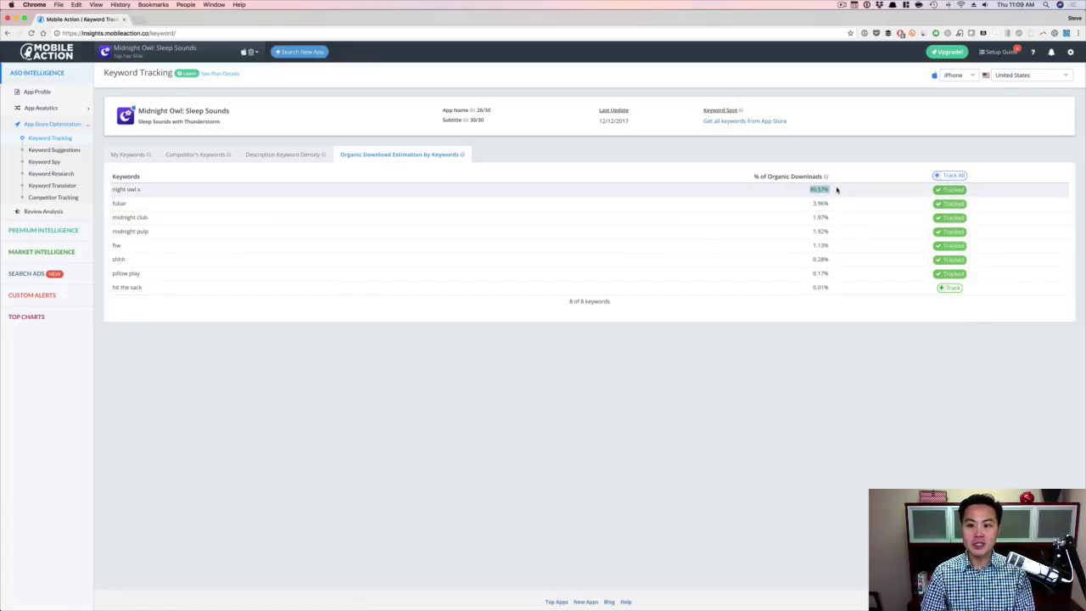
left_click(835, 190)
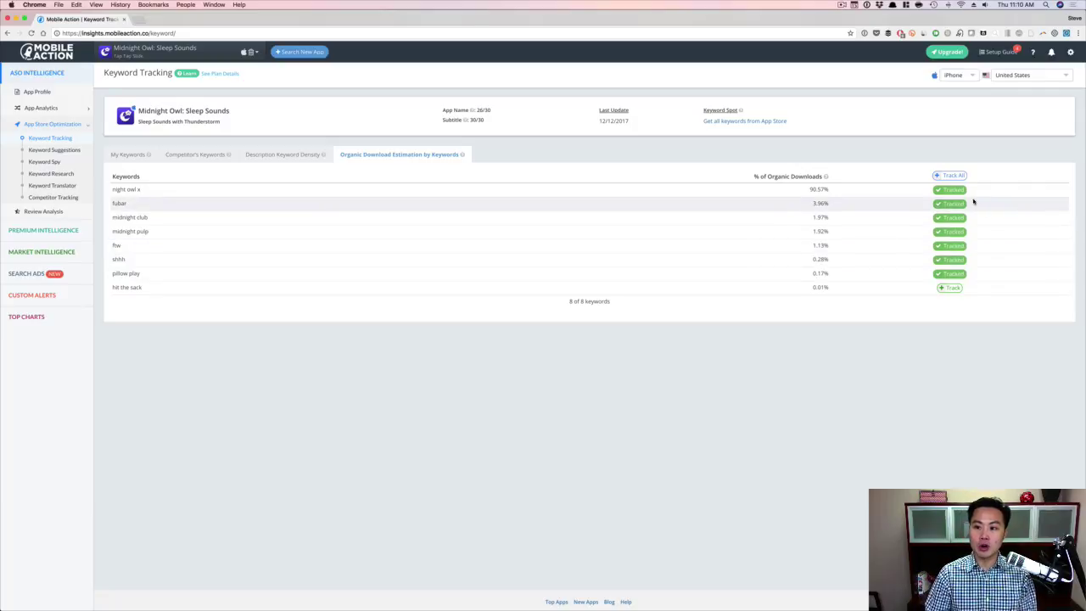
Step: Track the keyword hit the sack and go back to the My Keywords list
left_click(953, 288)
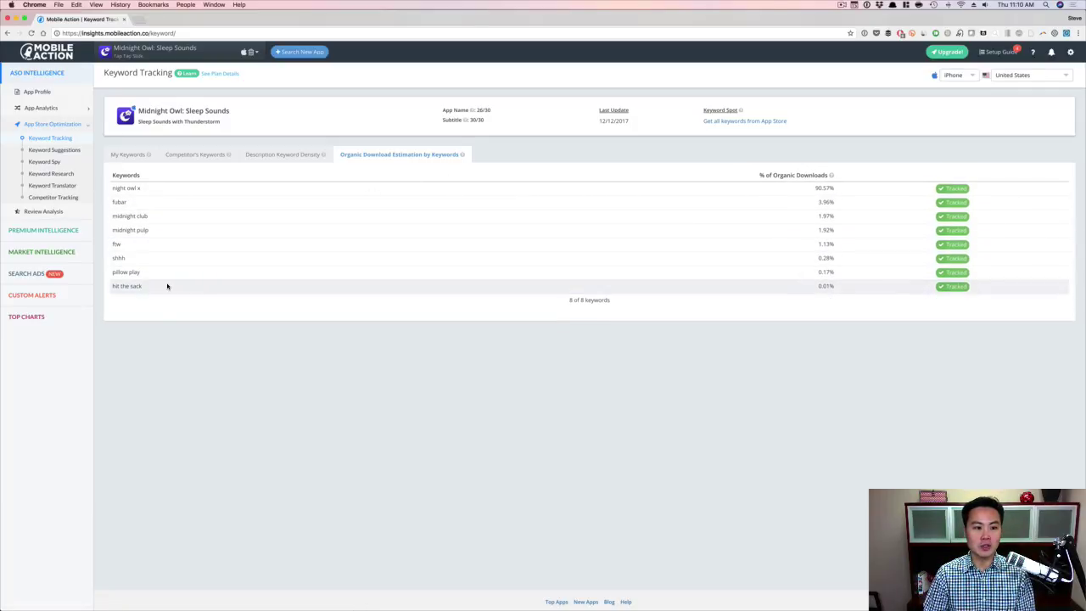
left_click_drag(142, 287, 112, 286)
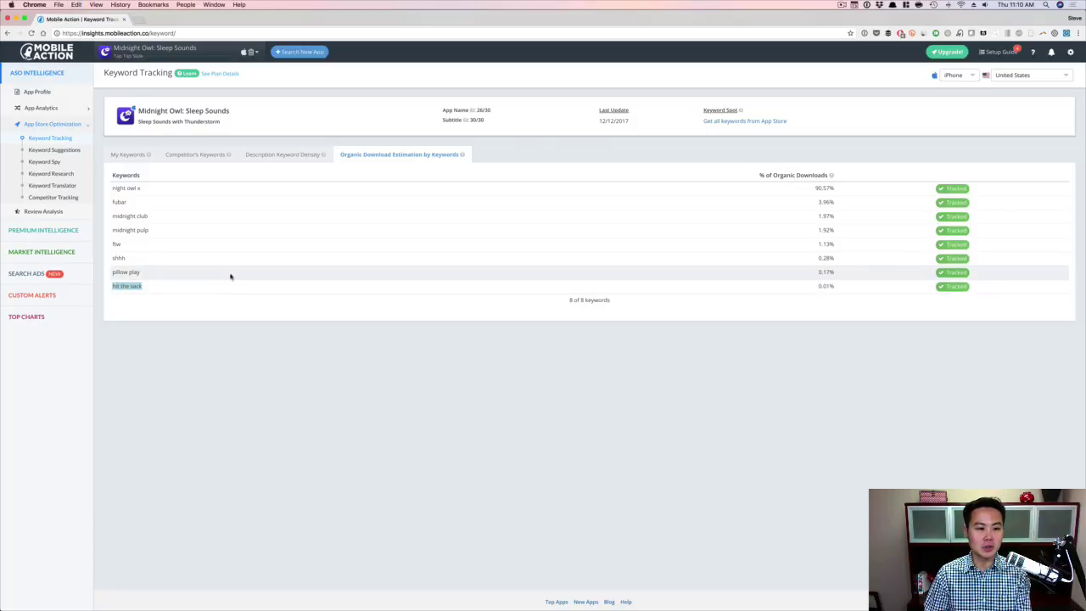
left_click(126, 154)
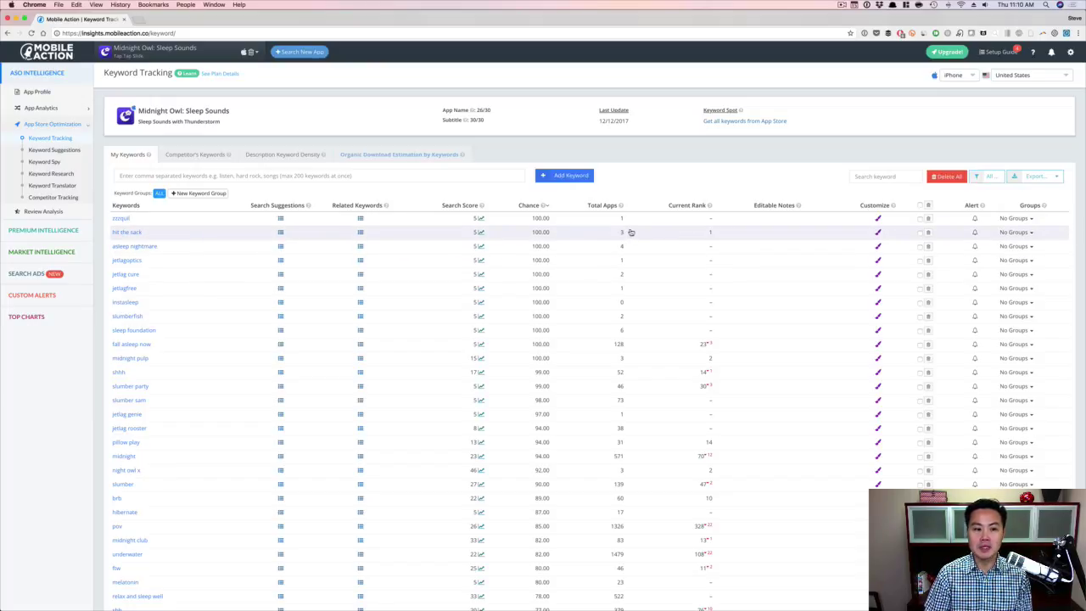
Step: Reopen the organic download estimates by keyword and expand the Premium Intelligence sidebar section
left_click(373, 154)
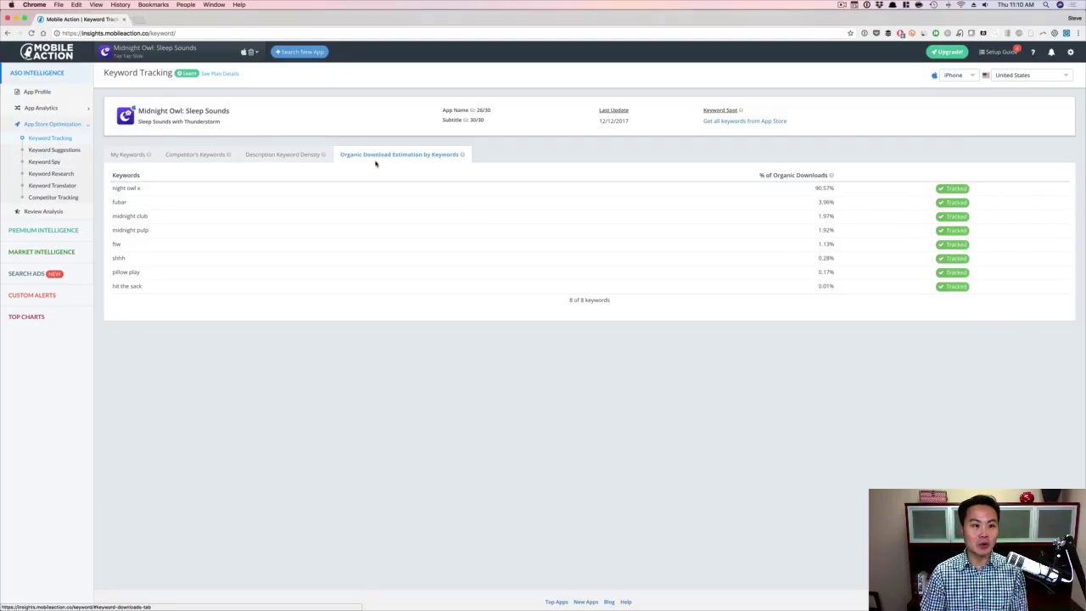
left_click(62, 232)
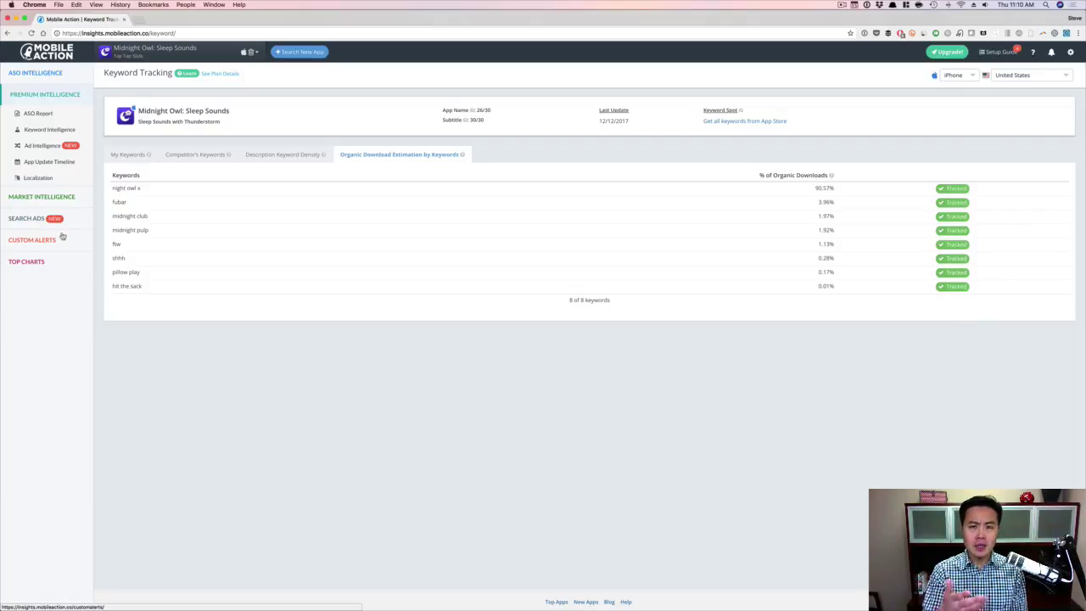
Step: Open the App Update Timeline and expand the 12 Dec 2017 release showing no changes
left_click(59, 169)
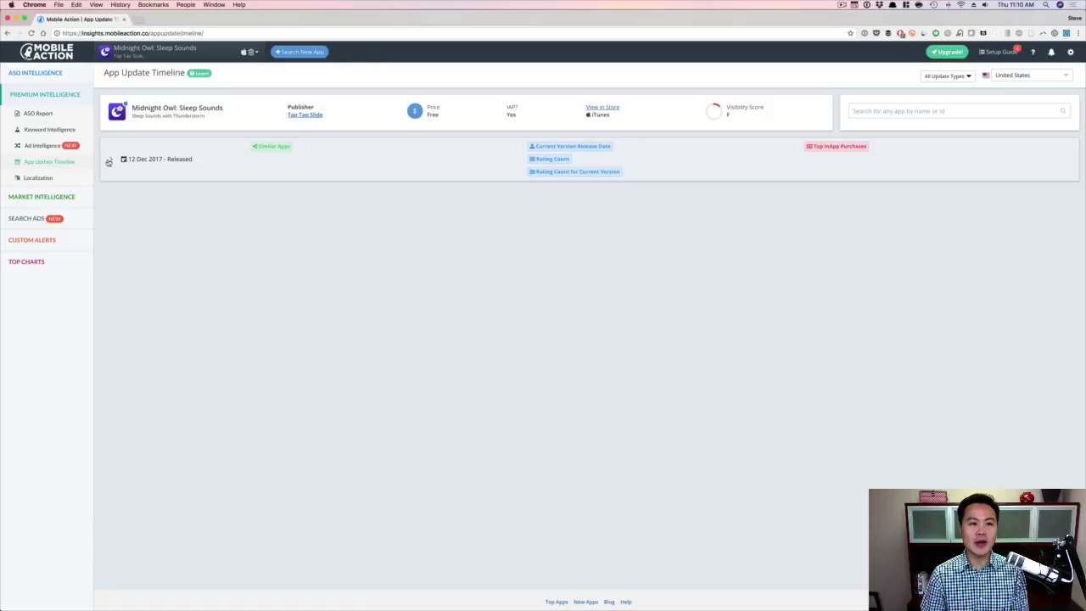
left_click(108, 161)
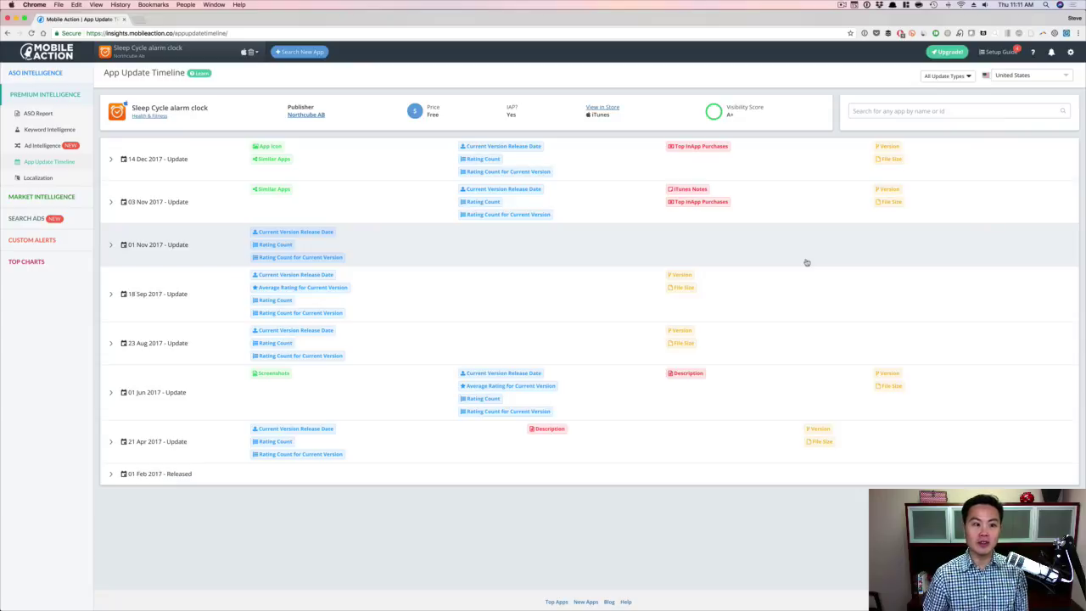
Step: Expand Sleep Cycle's 14 Dec 2017 update to review its changes, then collapse it
left_click(172, 157)
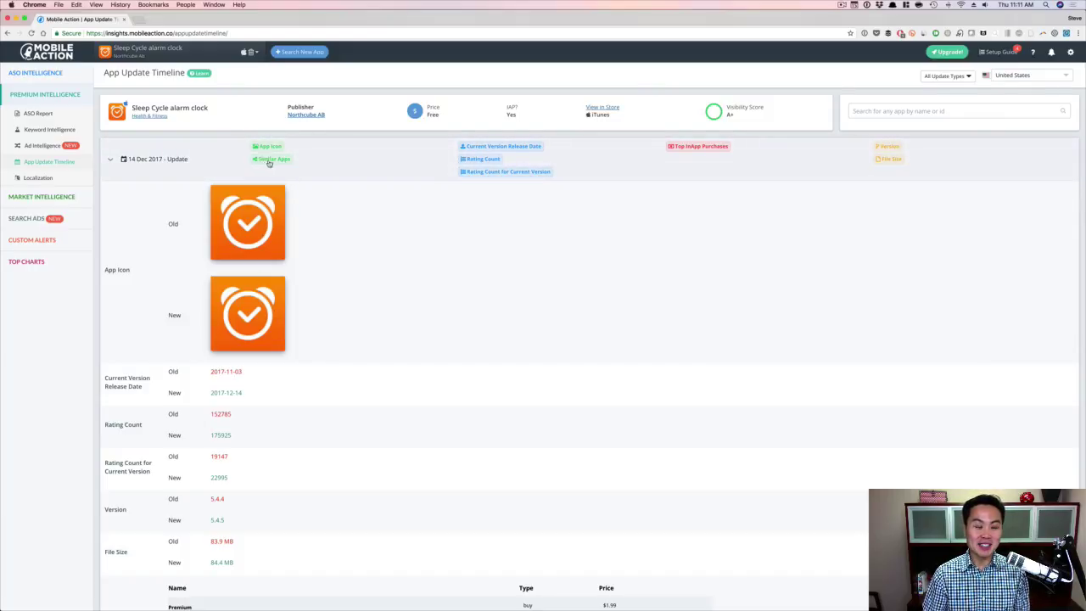
left_click(217, 168)
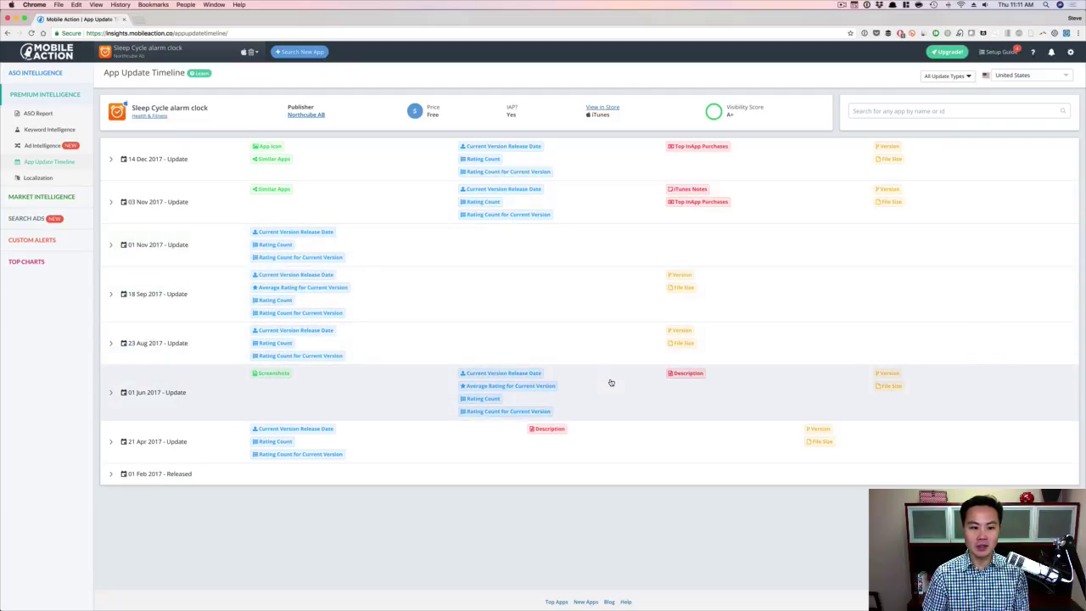
Step: Expand the 01 Jun 2017 update and compare its five removed and five added screenshots
left_click(610, 383)
scroll(610, 383, "down", 5)
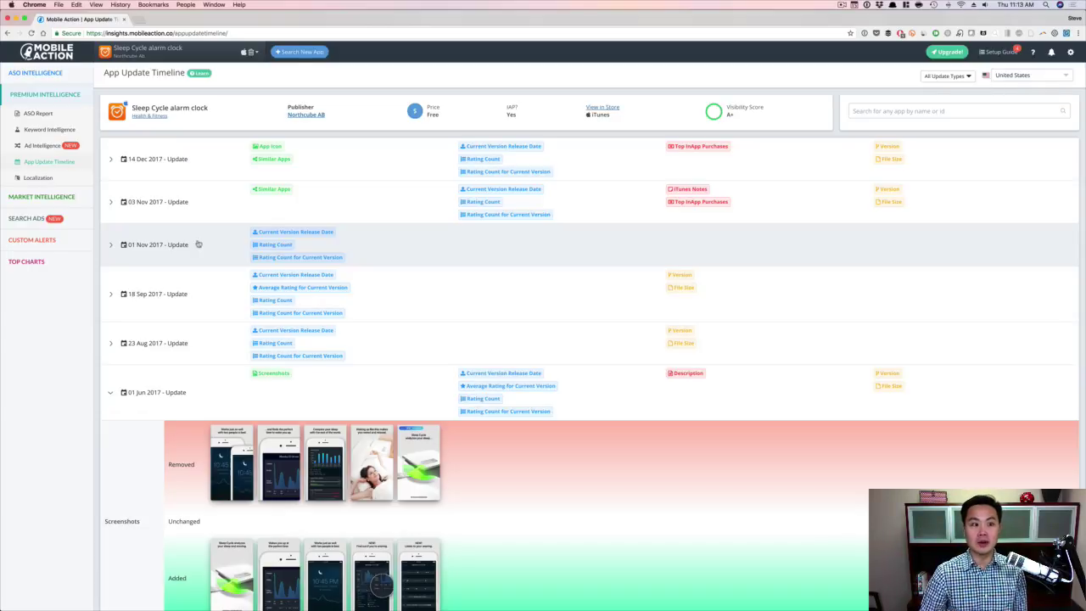
Step: Open Ad Intelligence and scroll through the 1058 keywords Clash of Clans advertises on
left_click(47, 145)
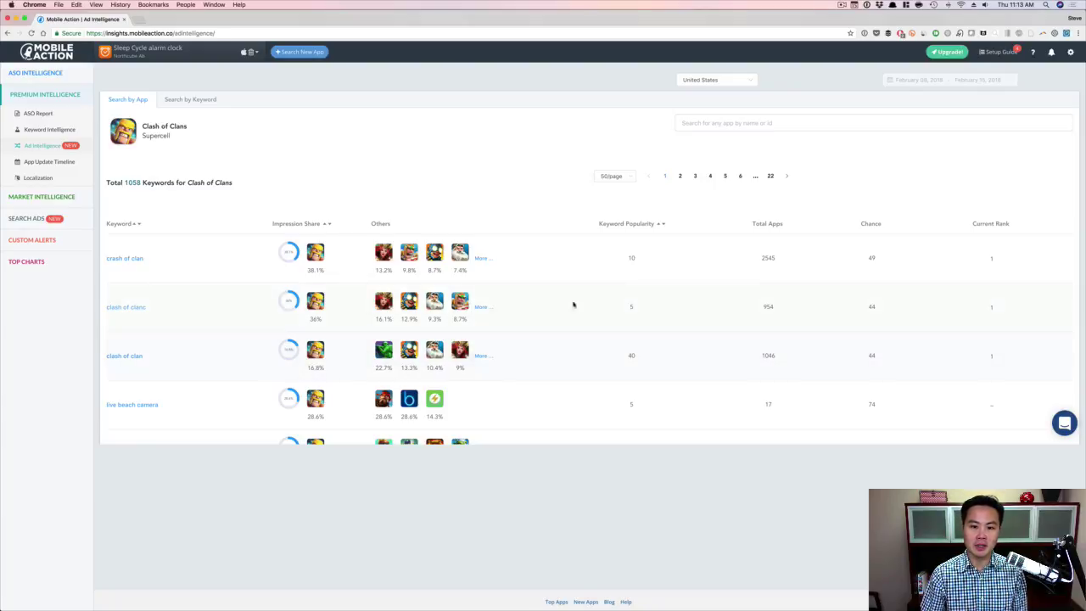
scroll(609, 348, "down", 1)
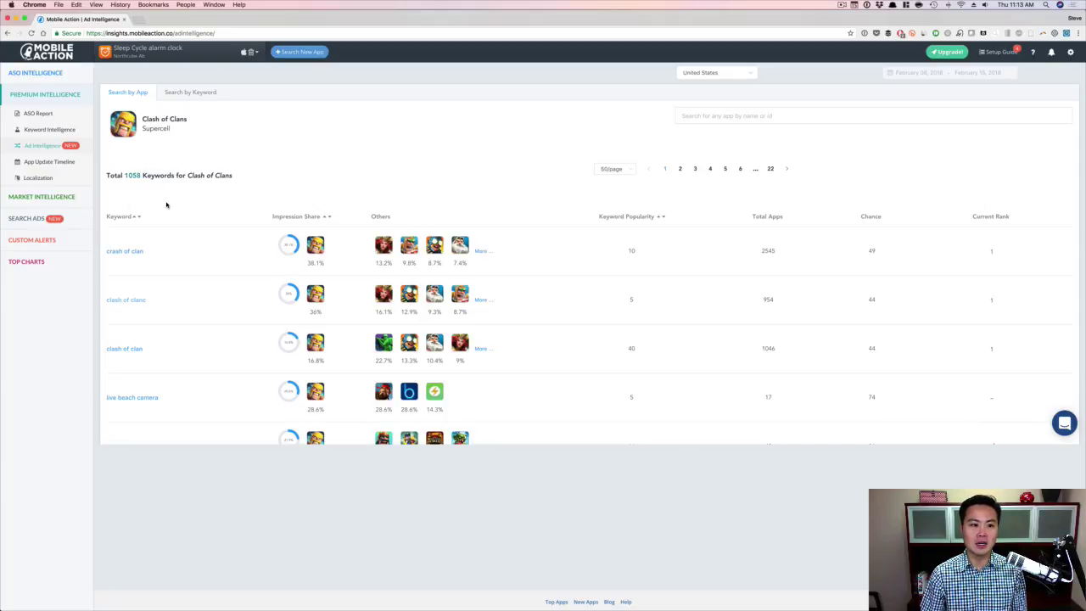
scroll(169, 276, "down", 3)
scroll(169, 276, "down", 3)
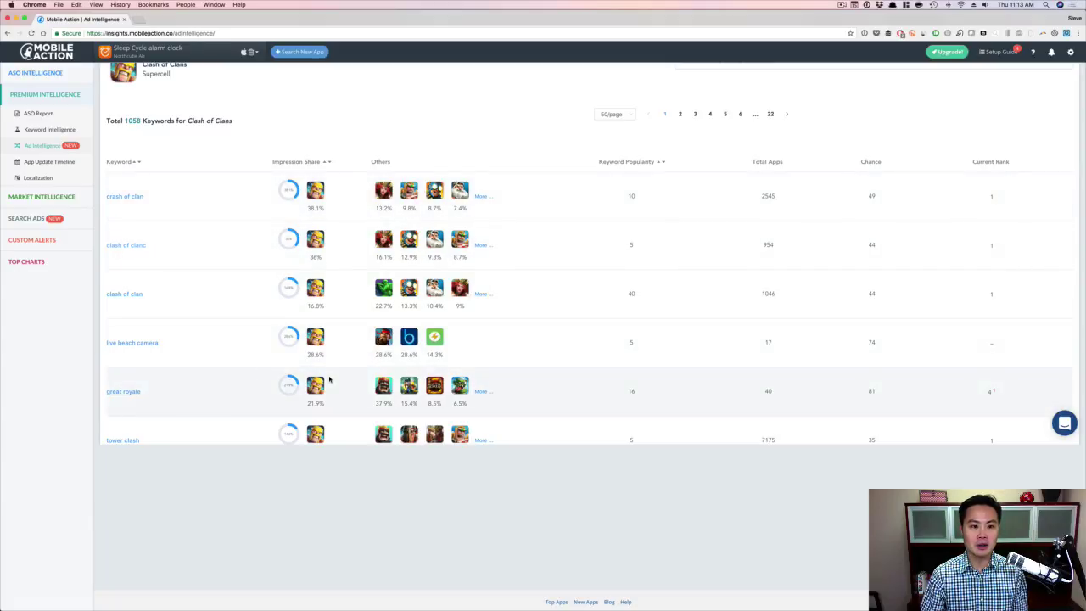
scroll(327, 378, "down", 1)
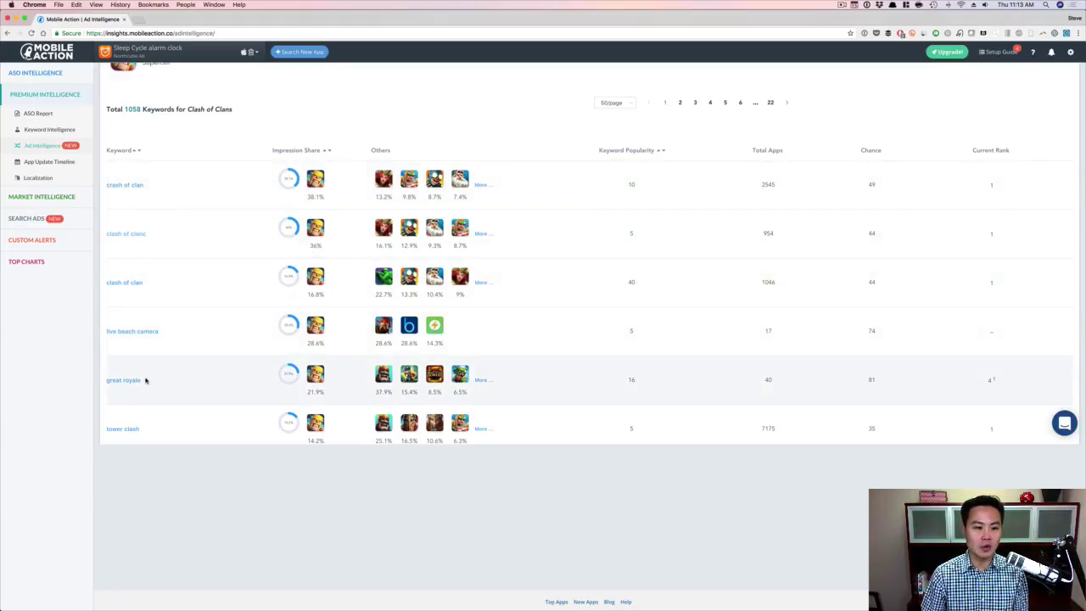
scroll(256, 384, "down", 1)
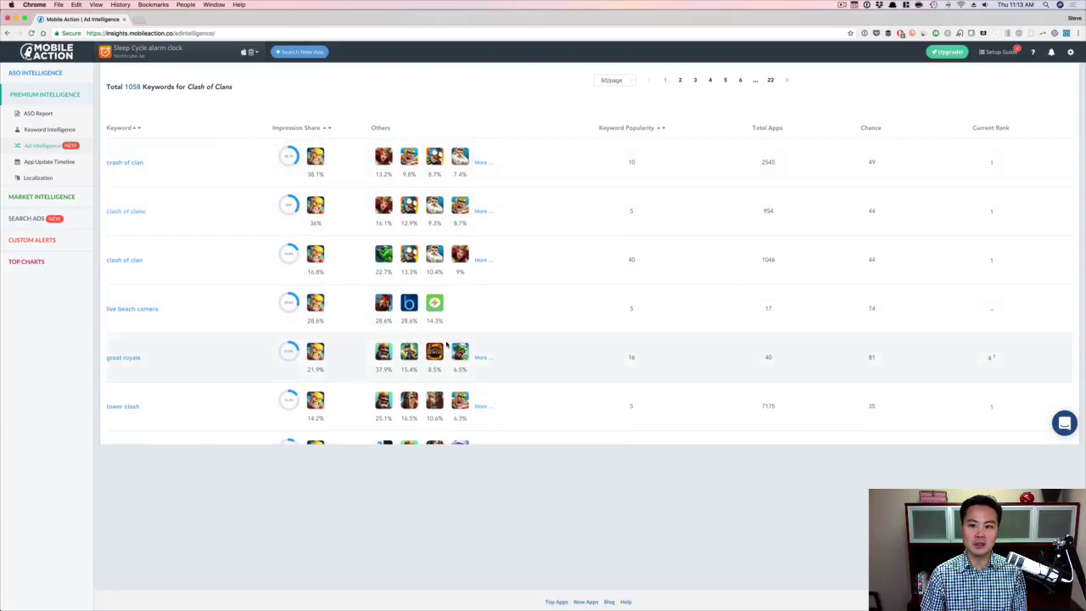
scroll(477, 314, "up", 5)
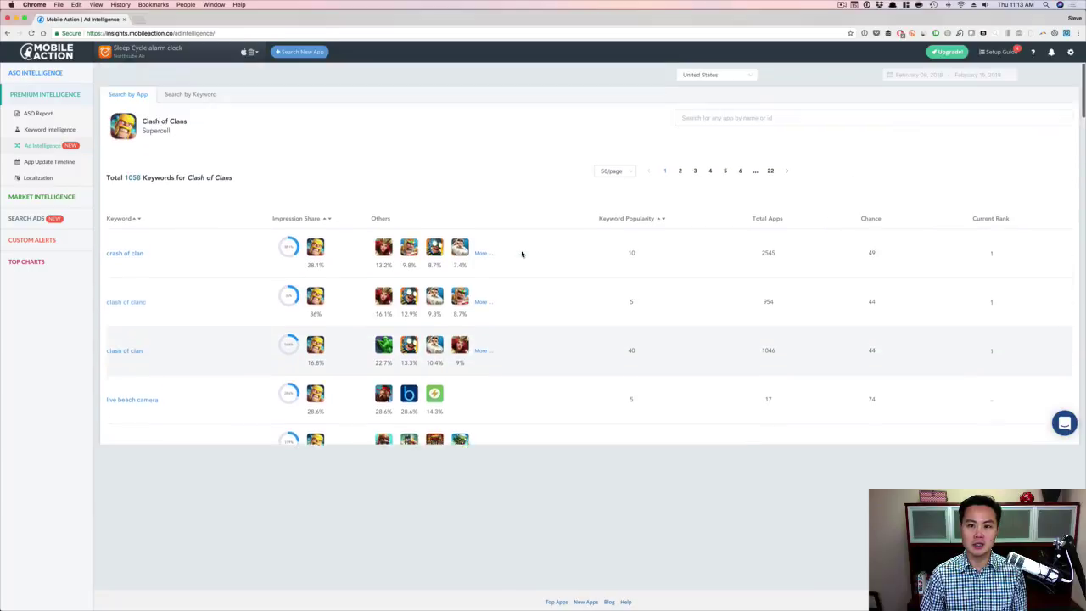
Step: Search ads by the keyword sleep sounds and scroll through the 54 advertising apps
left_click(203, 100)
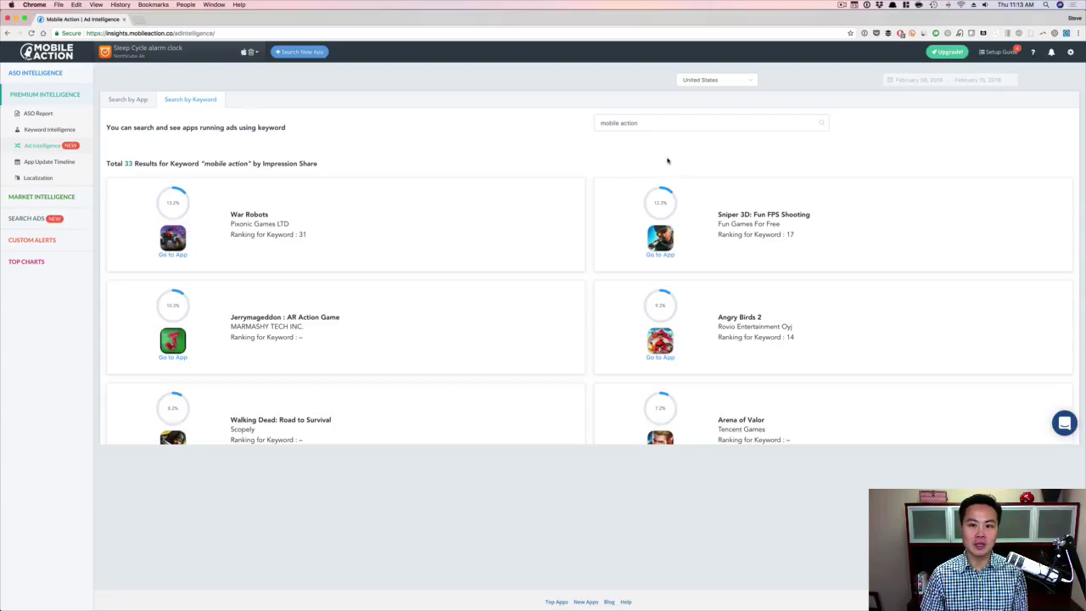
left_click_drag(651, 122, 541, 109)
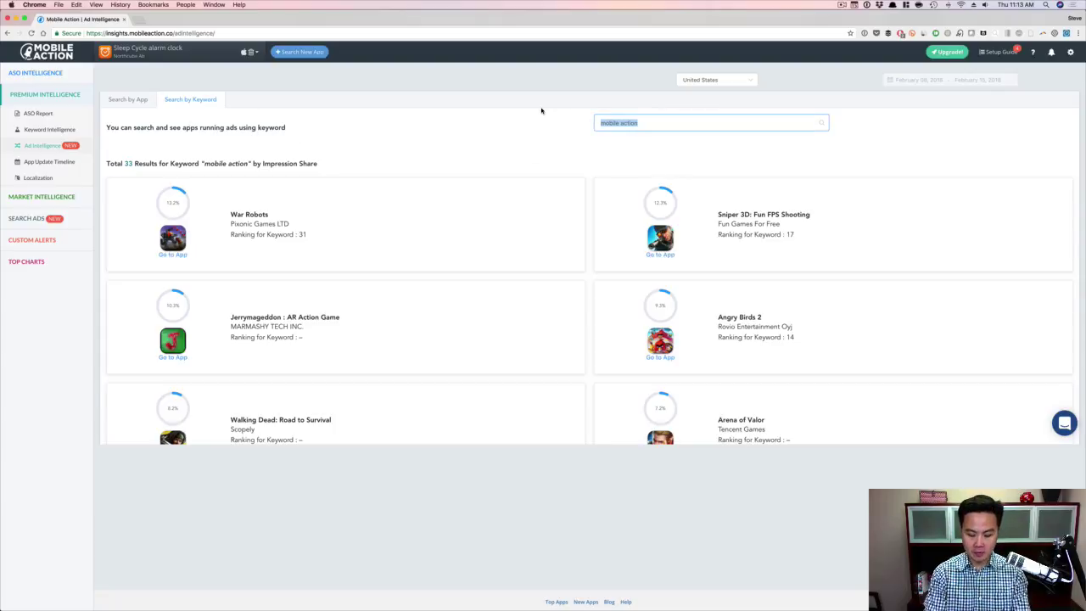
type("sleep sounds")
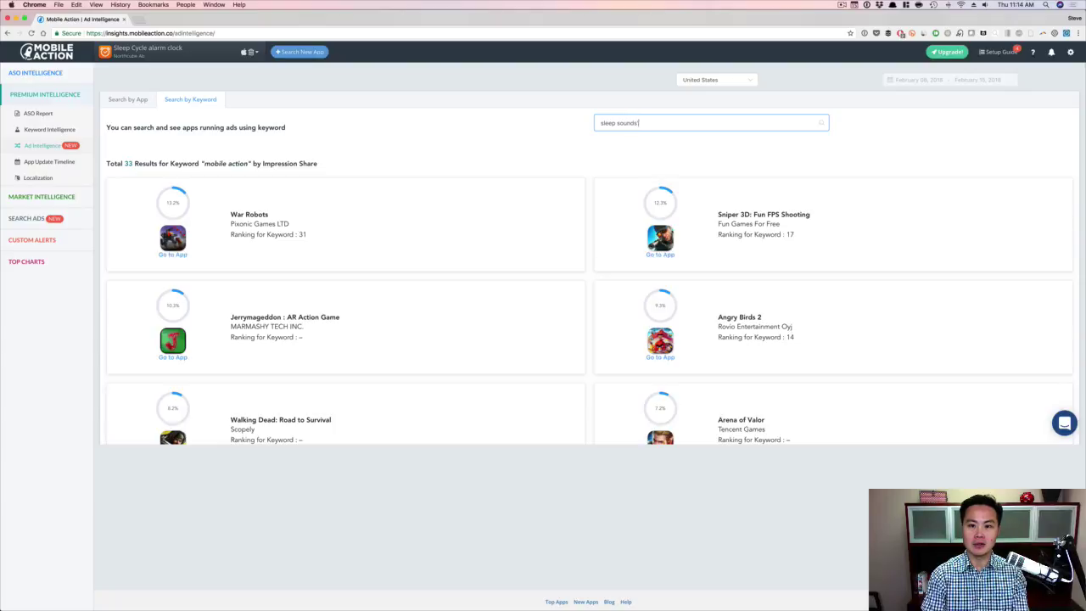
key("Return")
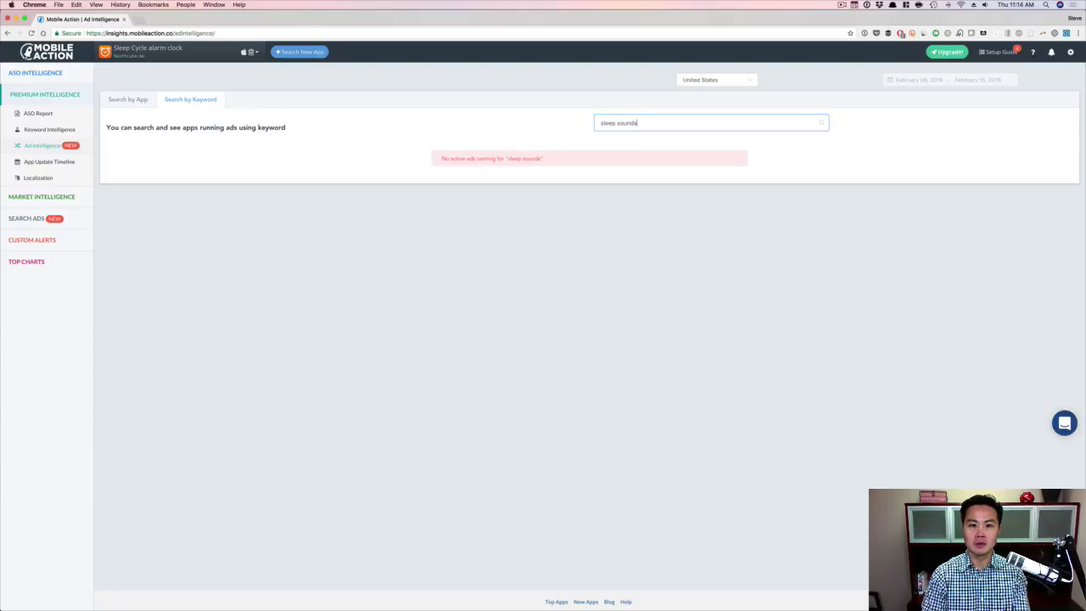
key("Return")
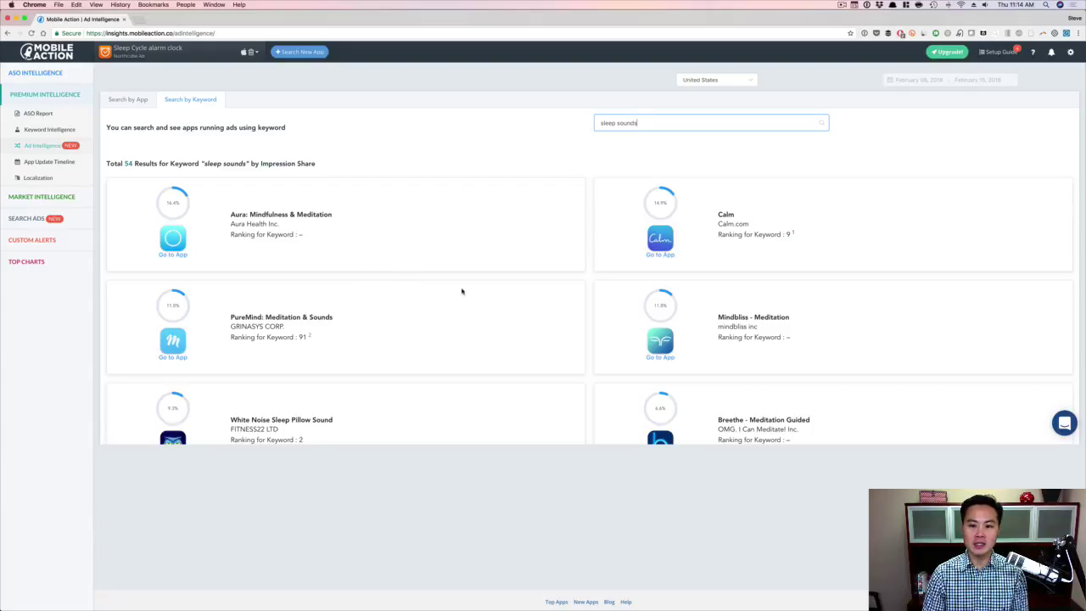
scroll(621, 360, "down", 1)
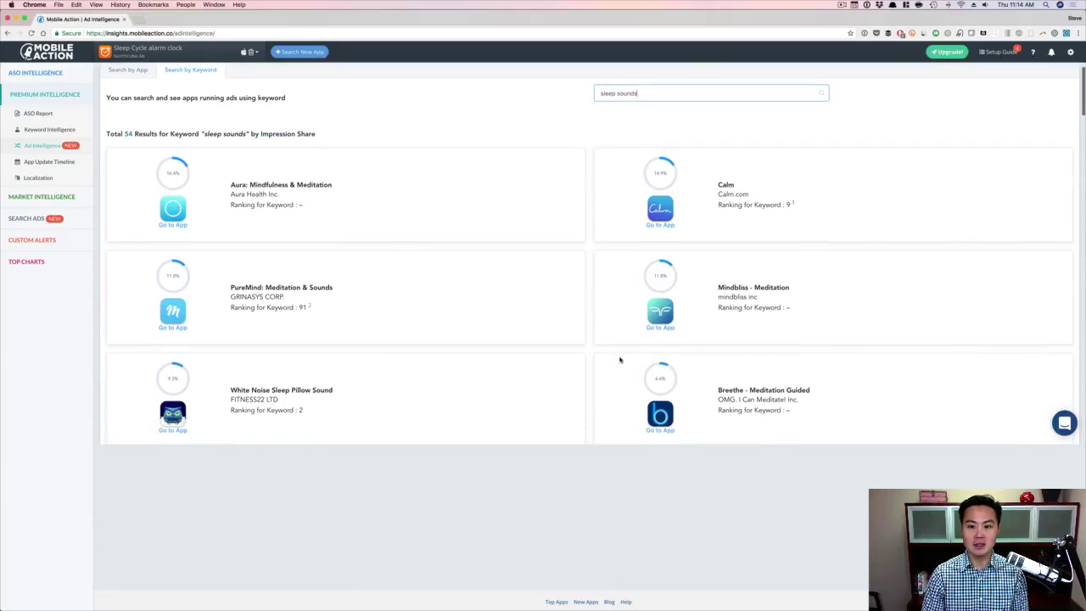
scroll(676, 302, "down", 3)
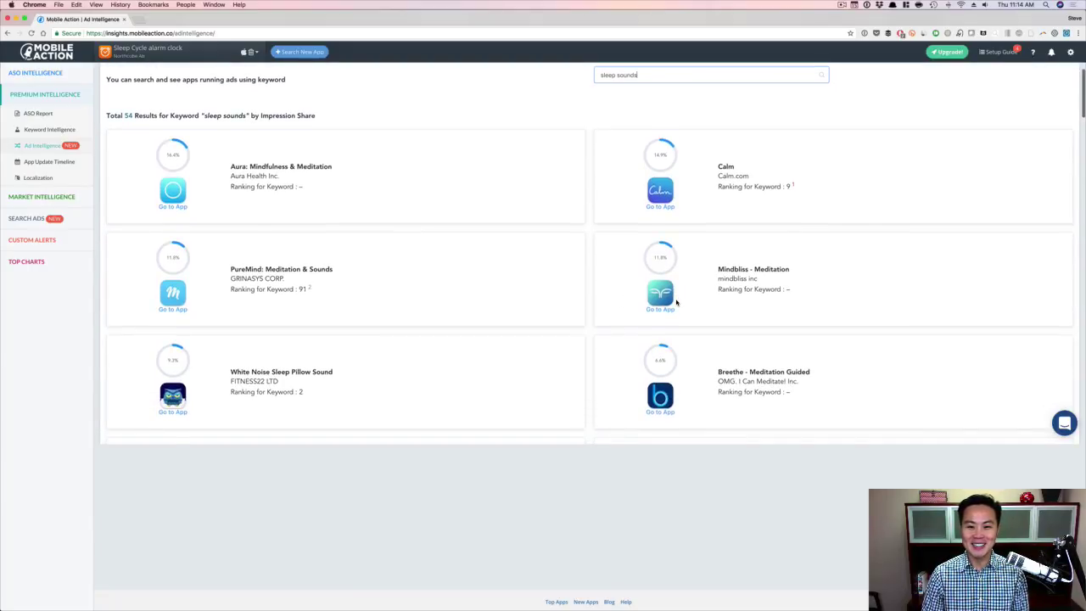
scroll(676, 302, "down", 8)
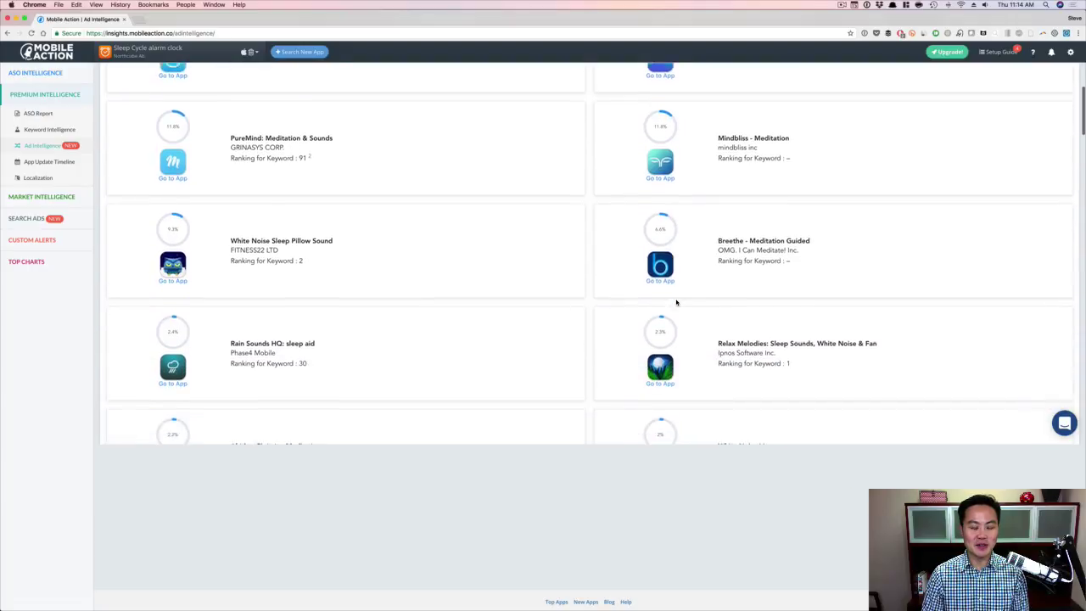
scroll(676, 302, "down", 10)
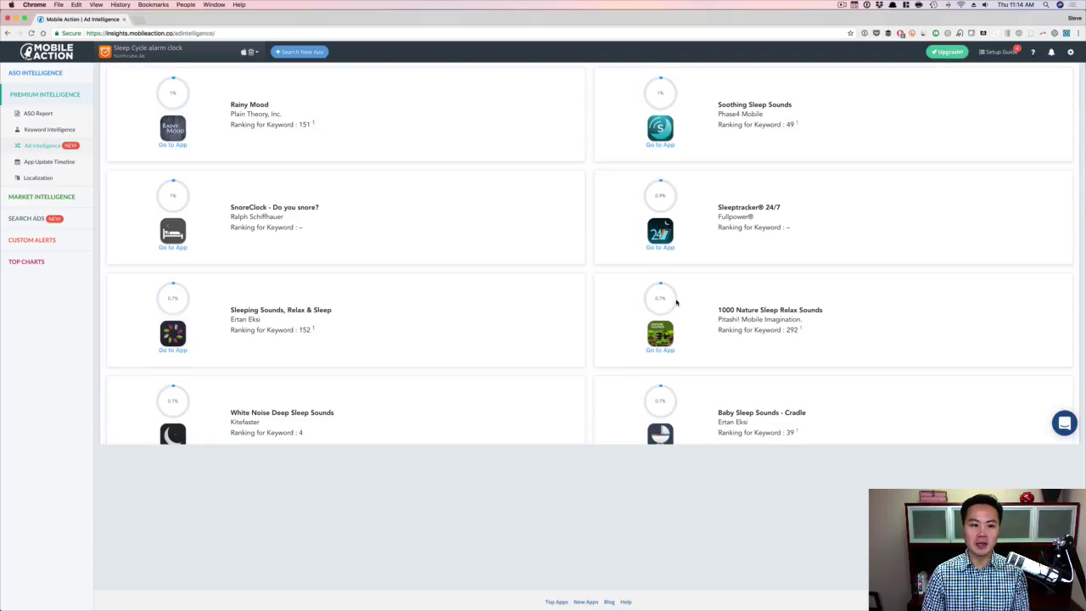
scroll(676, 302, "up", 20)
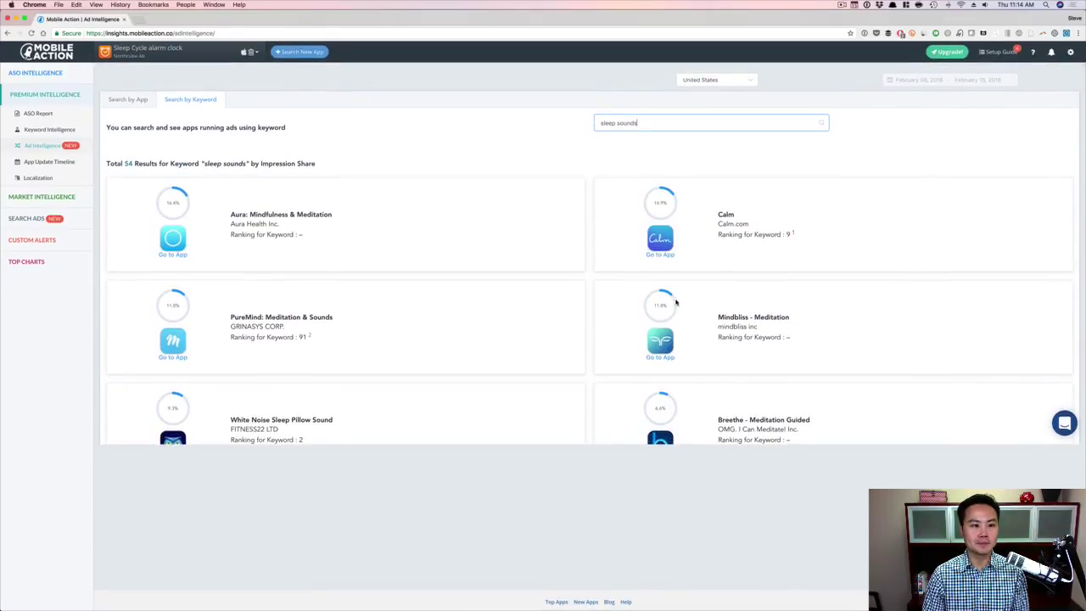
Step: Load Sleep Cycle alarm clock's ASO Report, showing 27 top-1 and 619 top-250 rankings
left_click(48, 115)
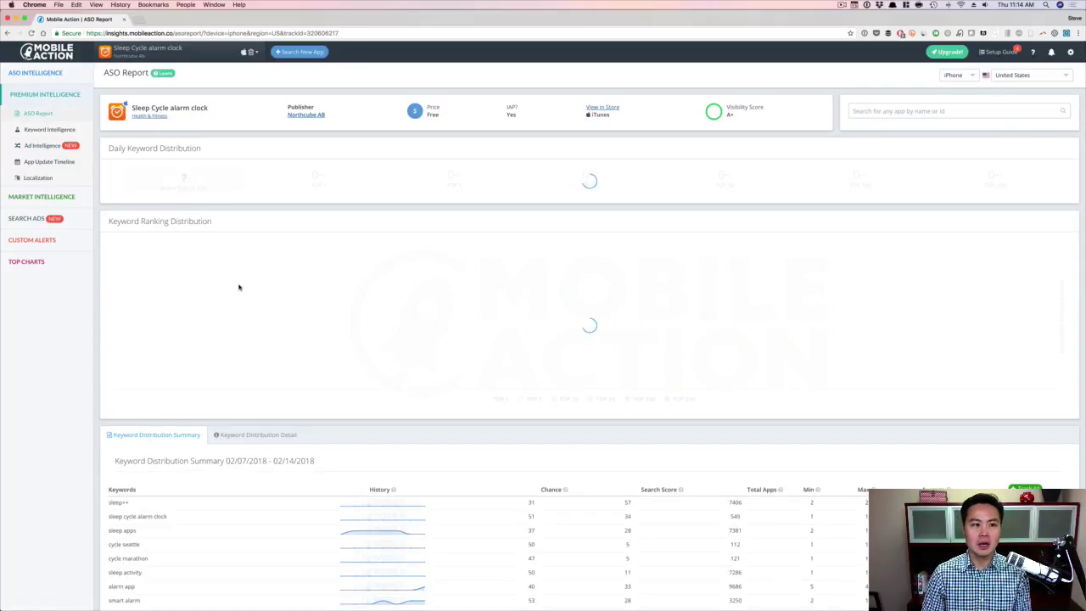
scroll(290, 374, "down", 2)
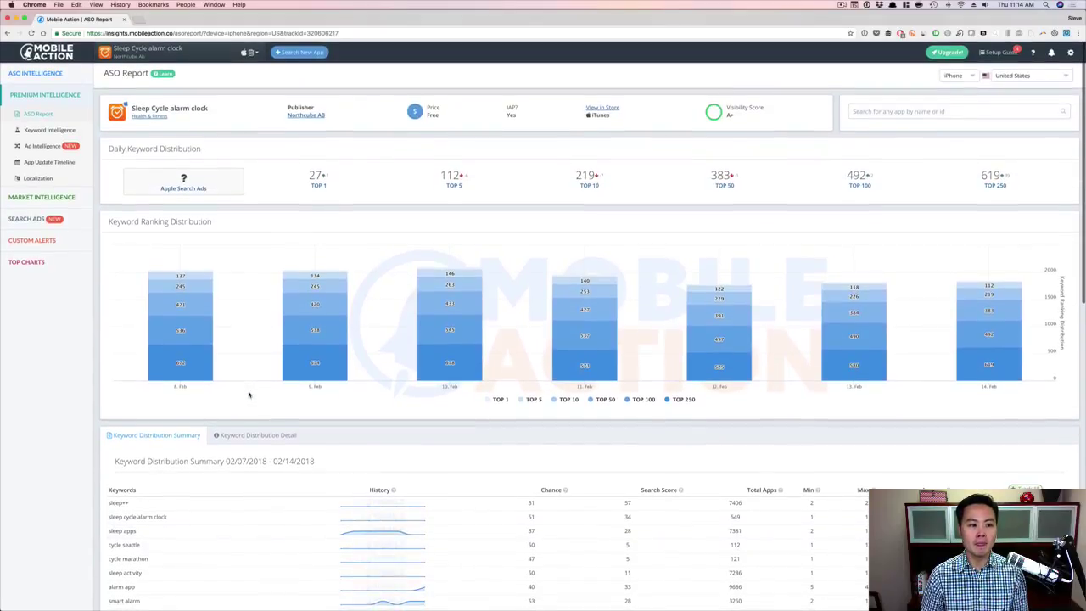
Step: Under ASO Intelligence > App Store Optimization, view Keyword Tracking and Keyword Spy, then Keyword Suggestions for Midnight Owl
left_click(49, 73)
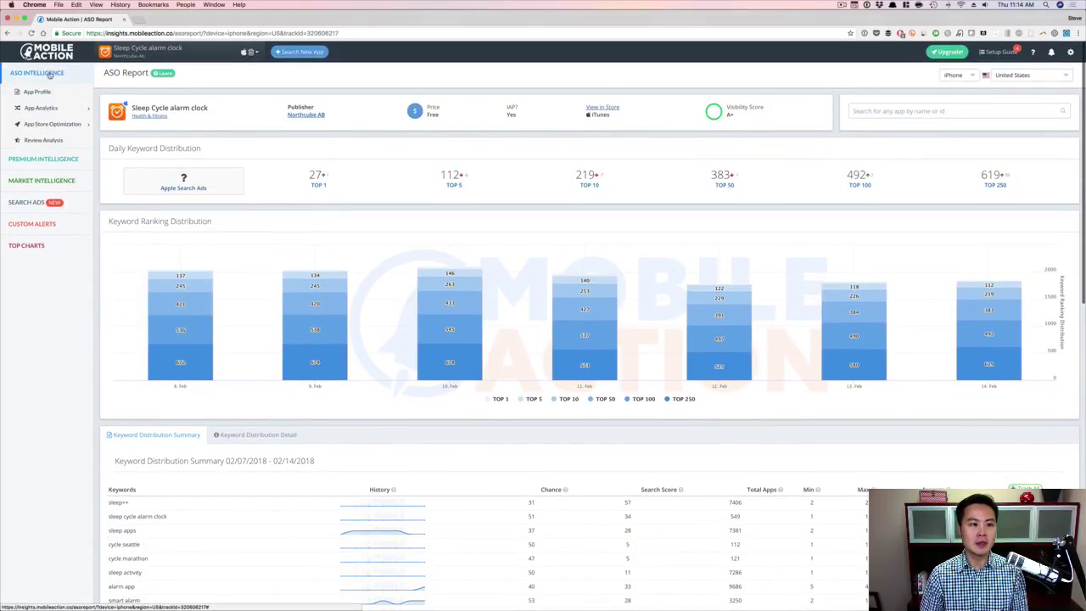
left_click(43, 125)
left_click(56, 138)
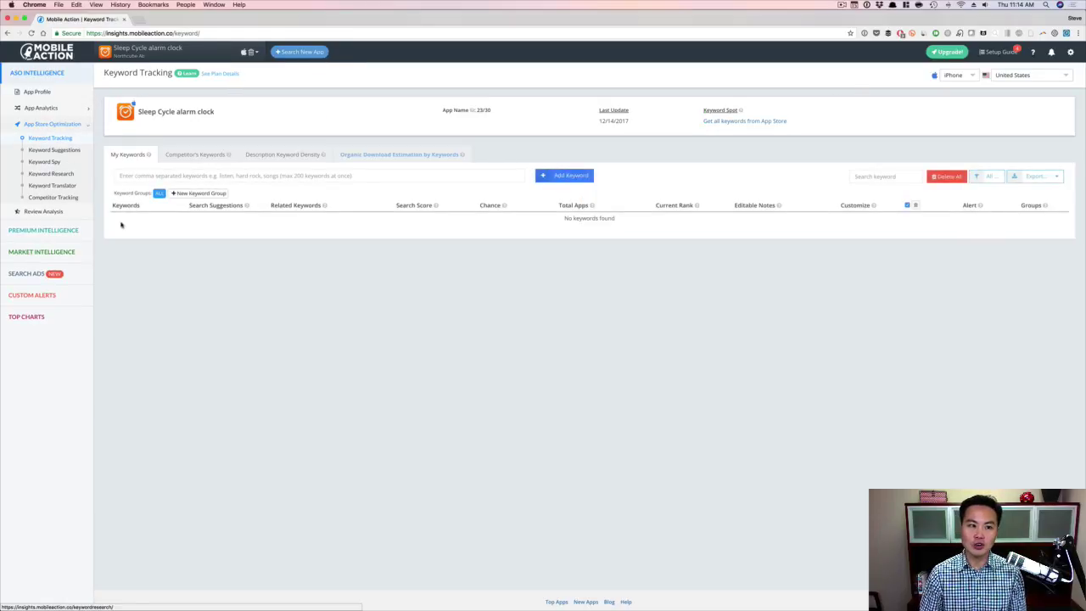
left_click(61, 162)
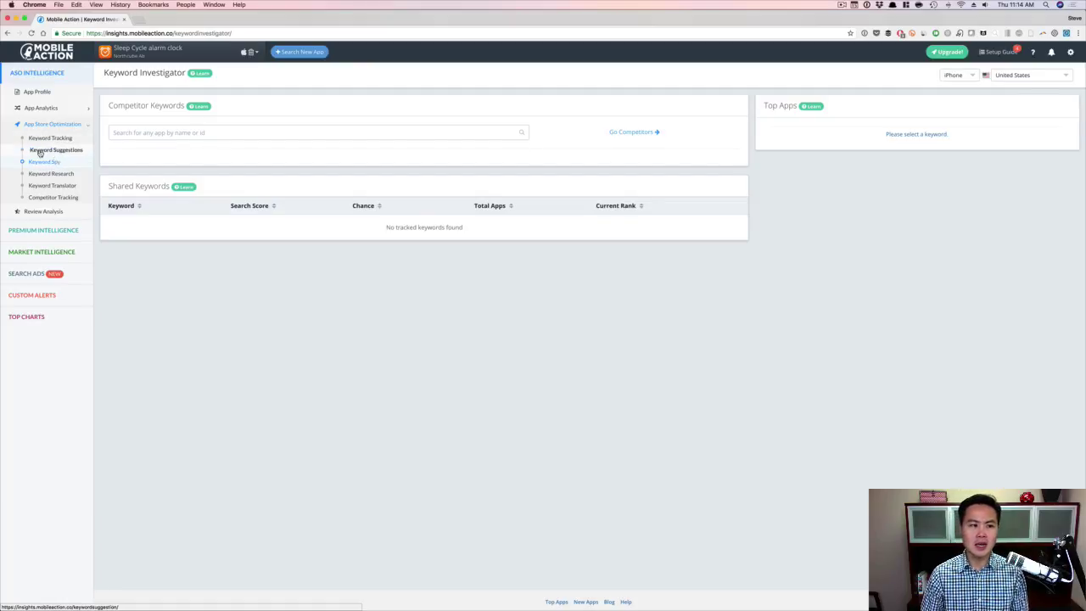
left_click(40, 152)
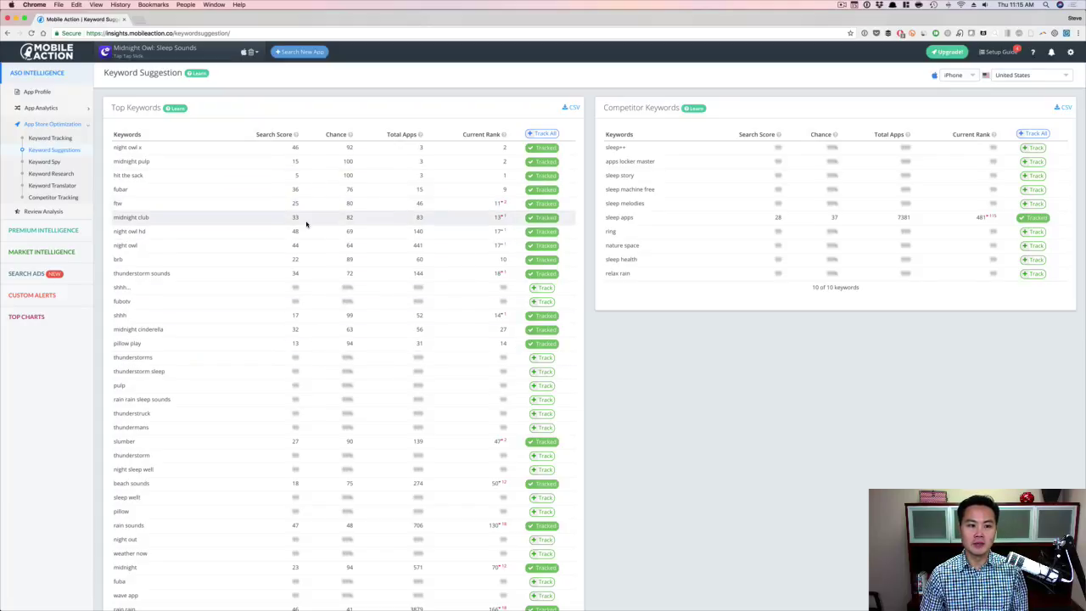
Step: Track the suggested keywords 'sack' and 'thunderstorm' from the Top Keywords table
scroll(307, 224, "down", 12)
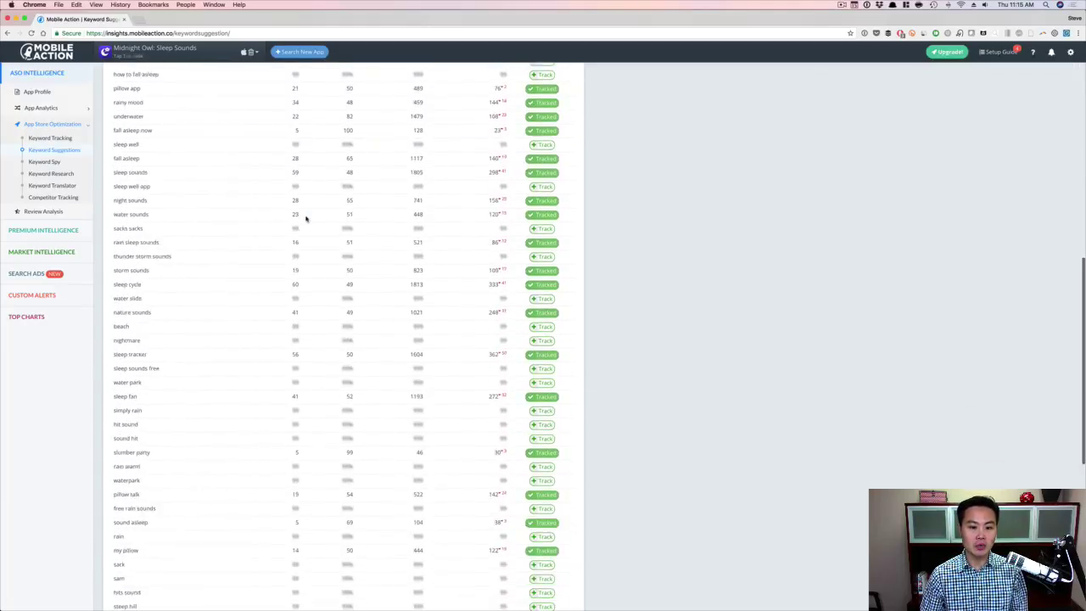
scroll(305, 217, "down", 5)
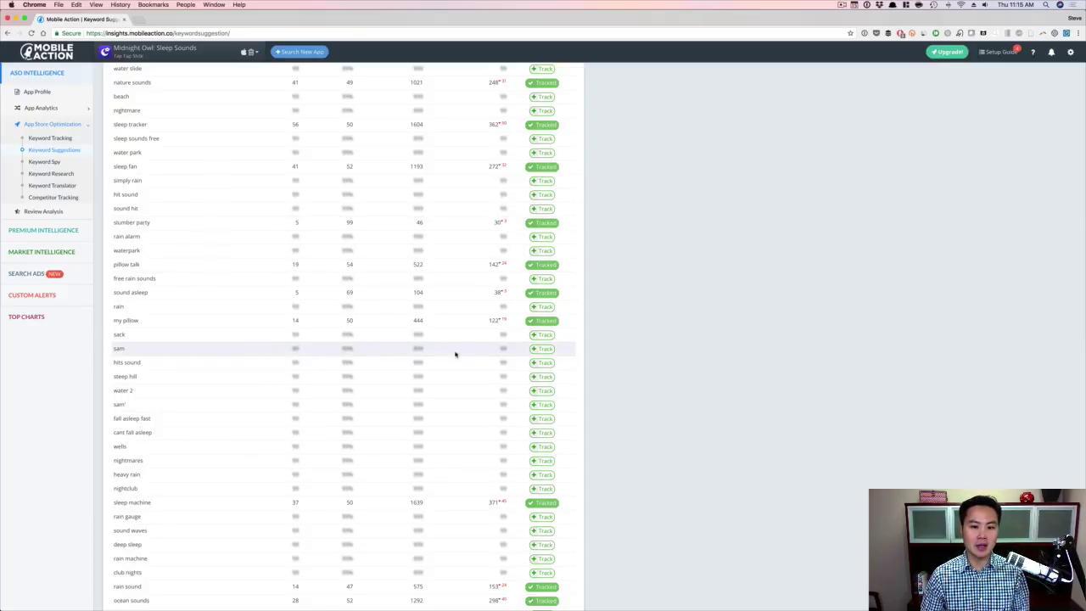
left_click(550, 335)
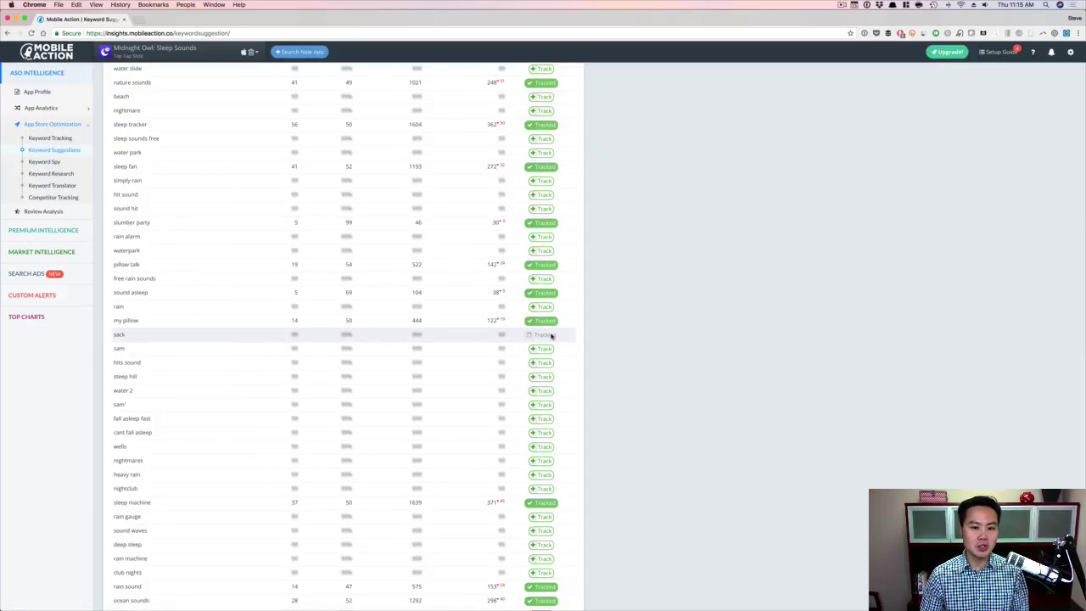
double_click(295, 335)
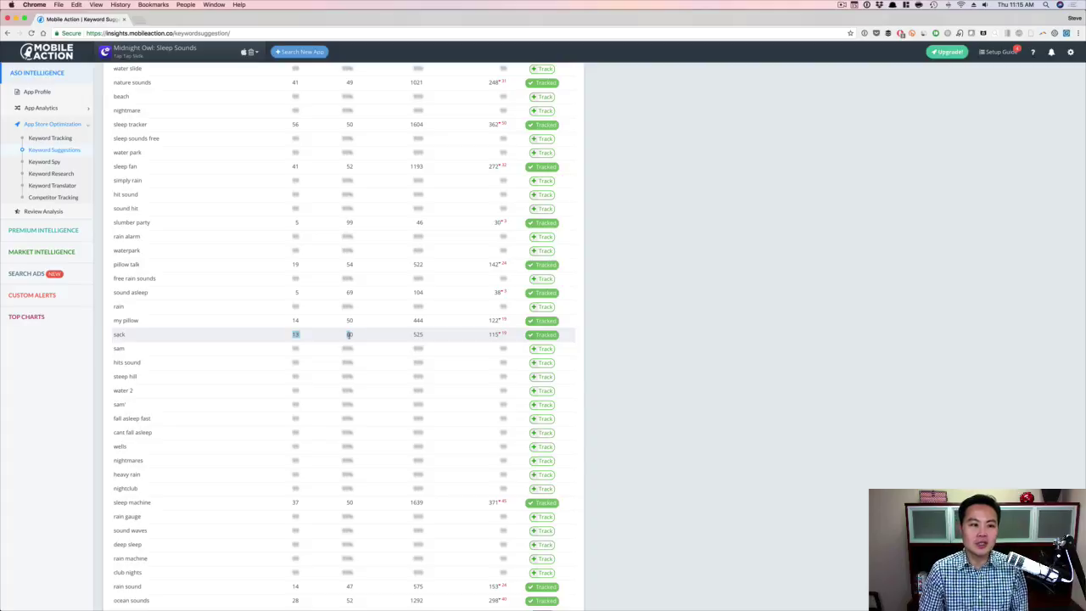
scroll(349, 335, "up", 5)
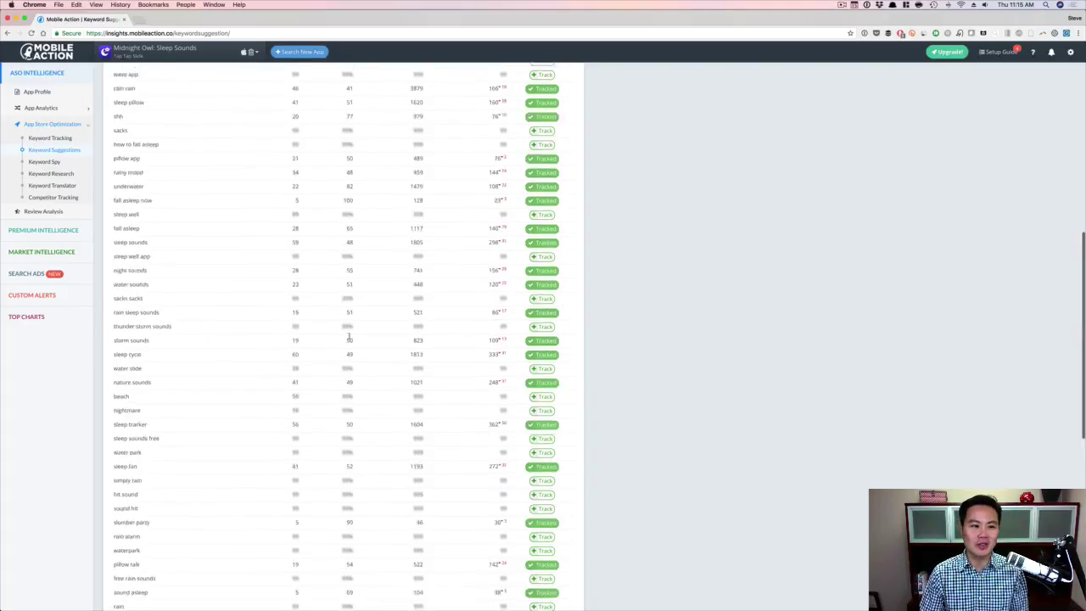
scroll(349, 335, "up", 2)
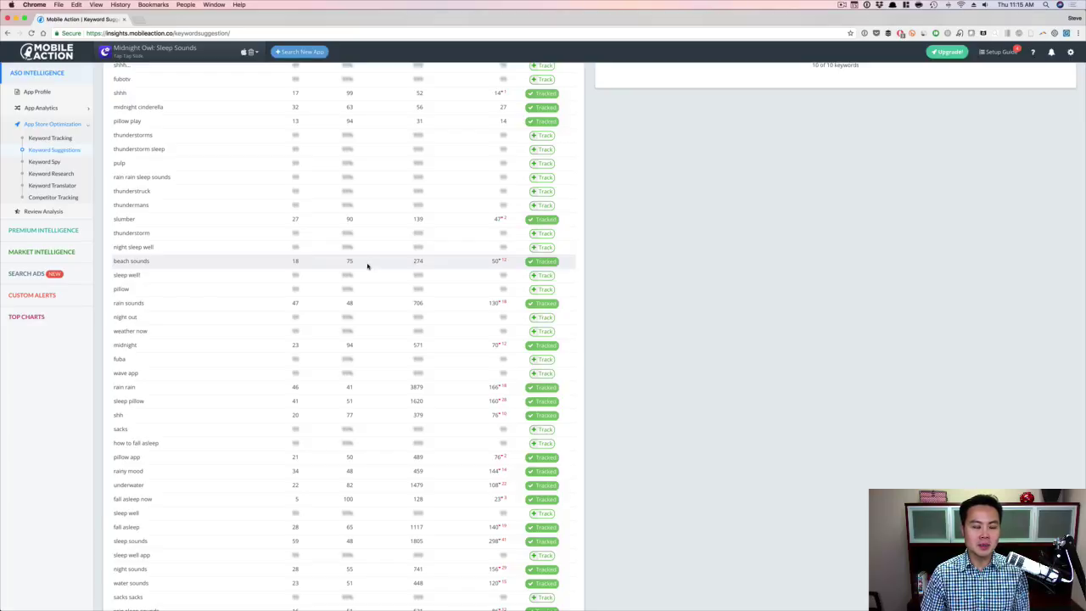
left_click(544, 233)
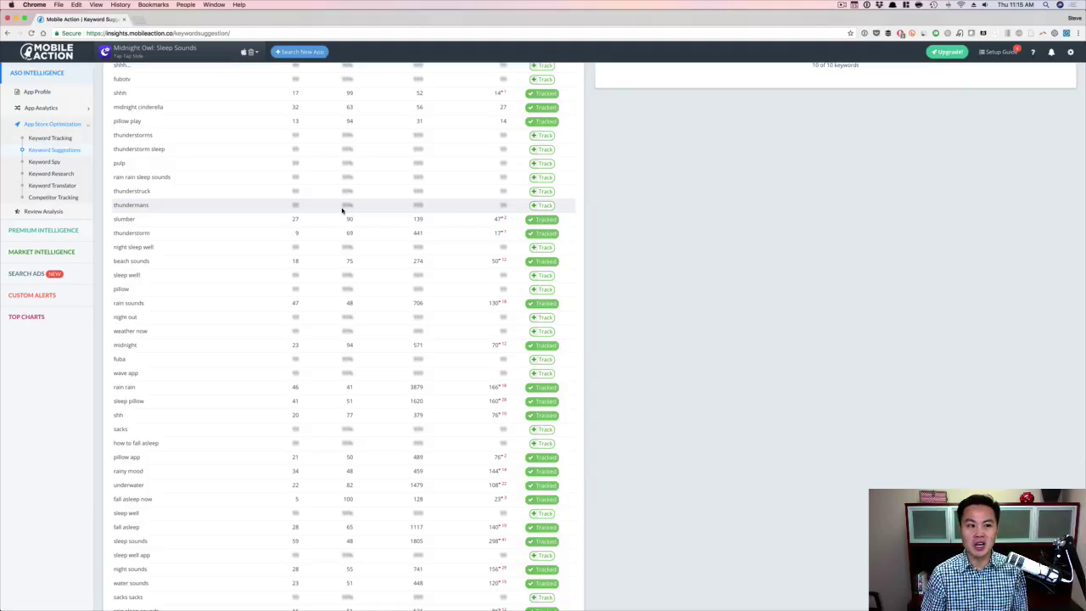
scroll(363, 196, "up", 5)
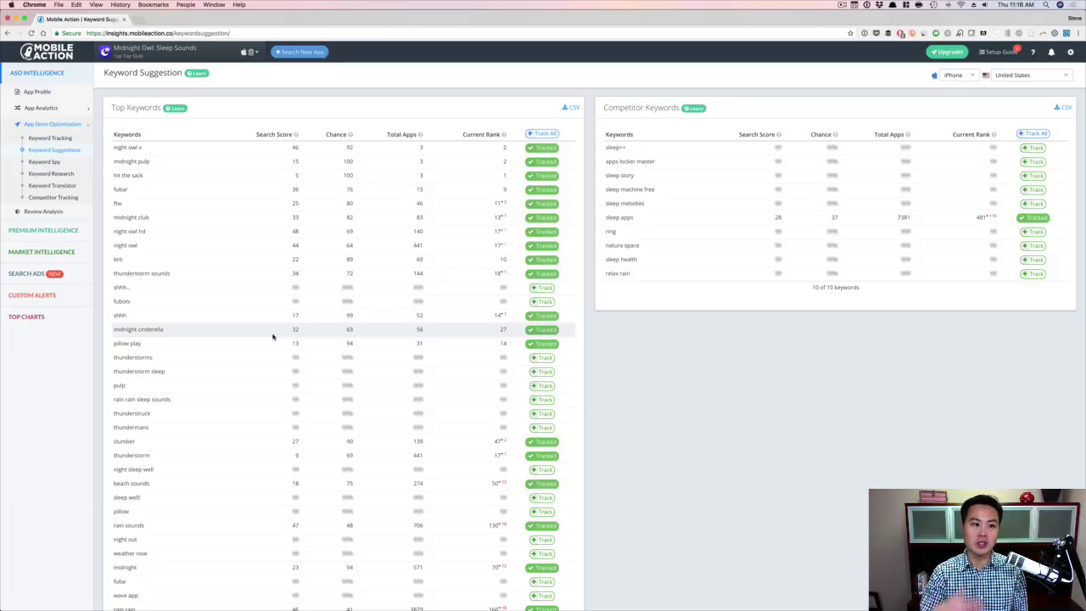
Step: Go to Keyword Tracking to load Midnight Owl's My Keywords list
left_click(52, 138)
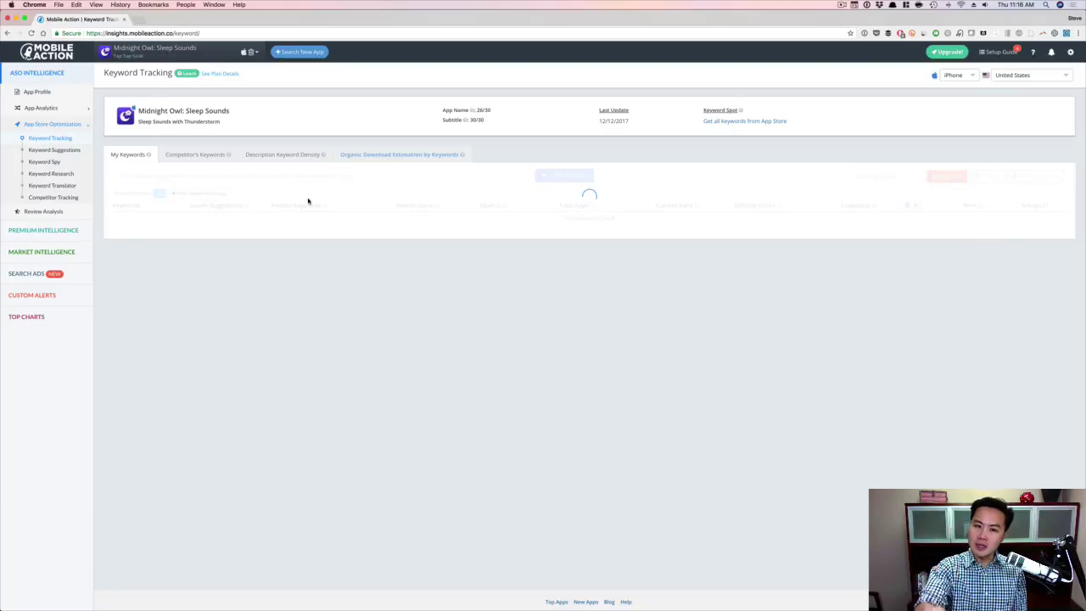